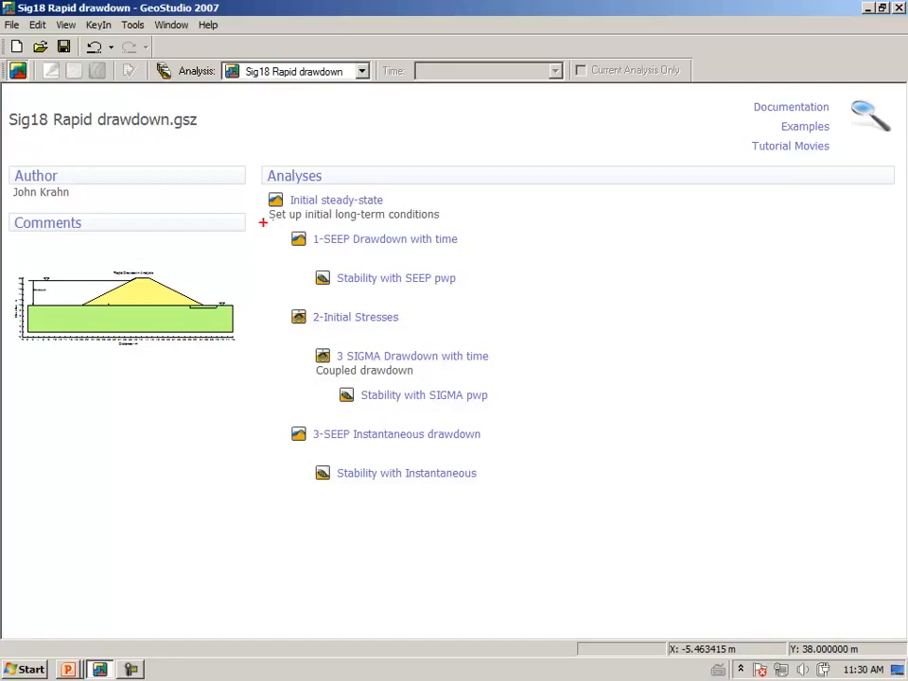
pyautogui.moveTo(253, 222)
pyautogui.mouseDown()
pyautogui.moveTo(421, 187)
pyautogui.moveTo(268, 191)
pyautogui.moveTo(253, 219)
pyautogui.mouseUp()
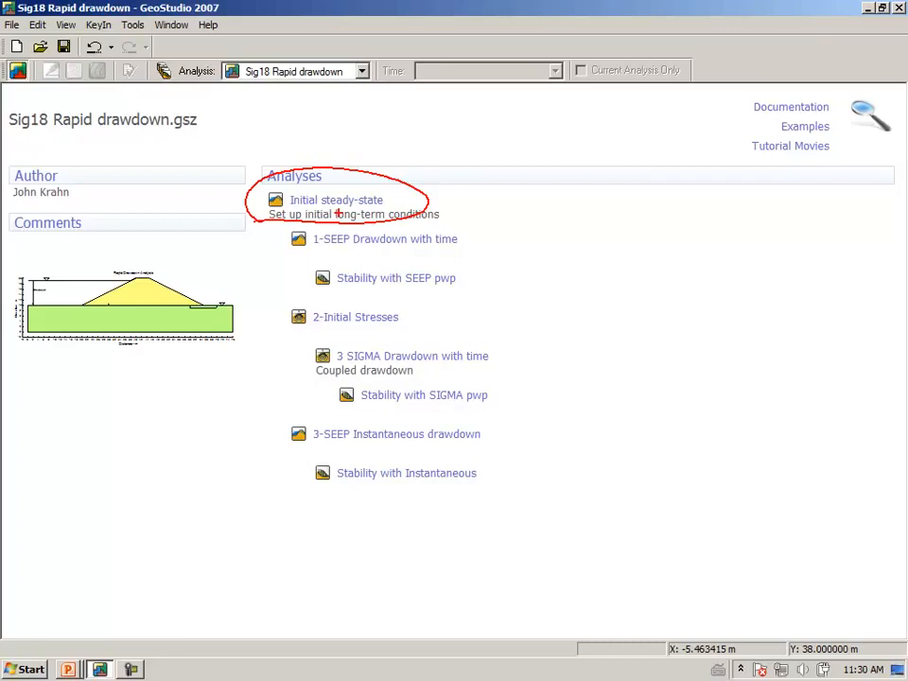
pyautogui.moveTo(454, 225)
pyautogui.mouseDown()
pyautogui.moveTo(480, 261)
pyautogui.moveTo(477, 277)
pyautogui.mouseUp()
pyautogui.moveTo(472, 422)
pyautogui.mouseDown()
pyautogui.moveTo(493, 446)
pyautogui.moveTo(479, 481)
pyautogui.mouseUp()
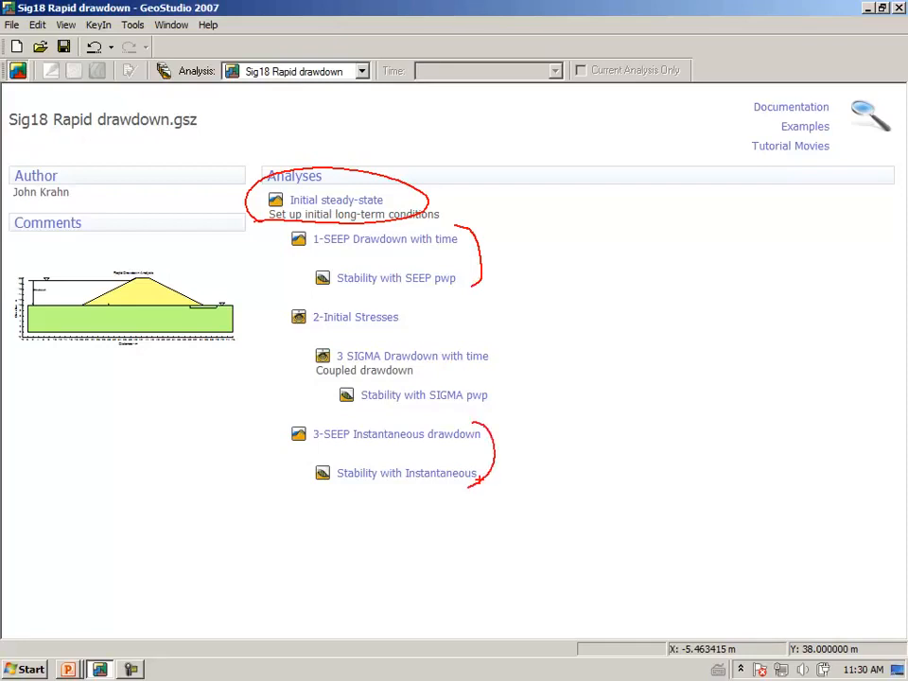
pyautogui.moveTo(305, 295)
pyautogui.mouseDown()
pyautogui.moveTo(272, 297)
pyautogui.moveTo(271, 395)
pyautogui.moveTo(352, 409)
pyautogui.mouseUp()
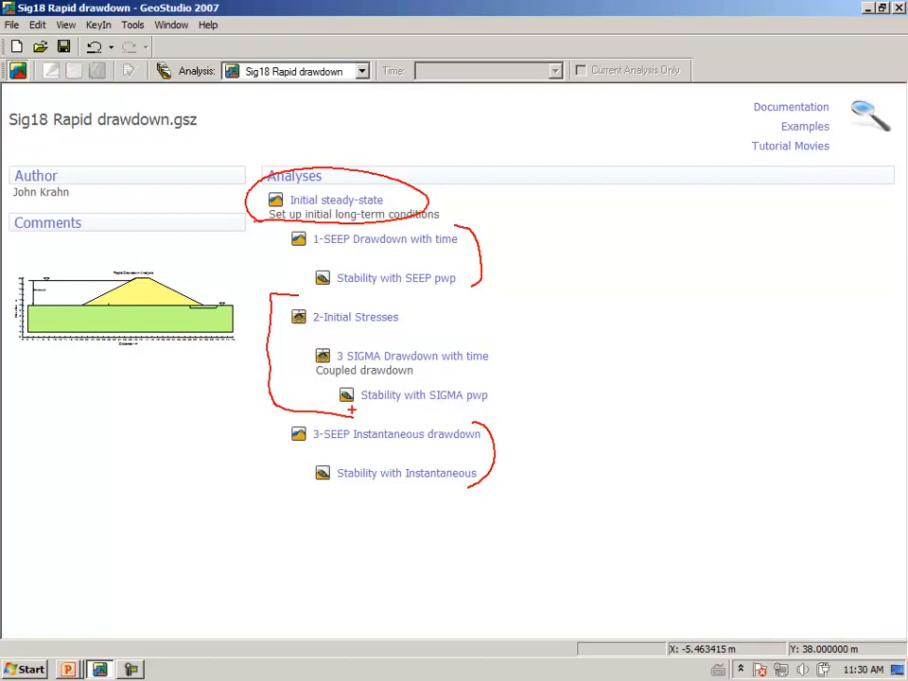
pyautogui.press('Escape')
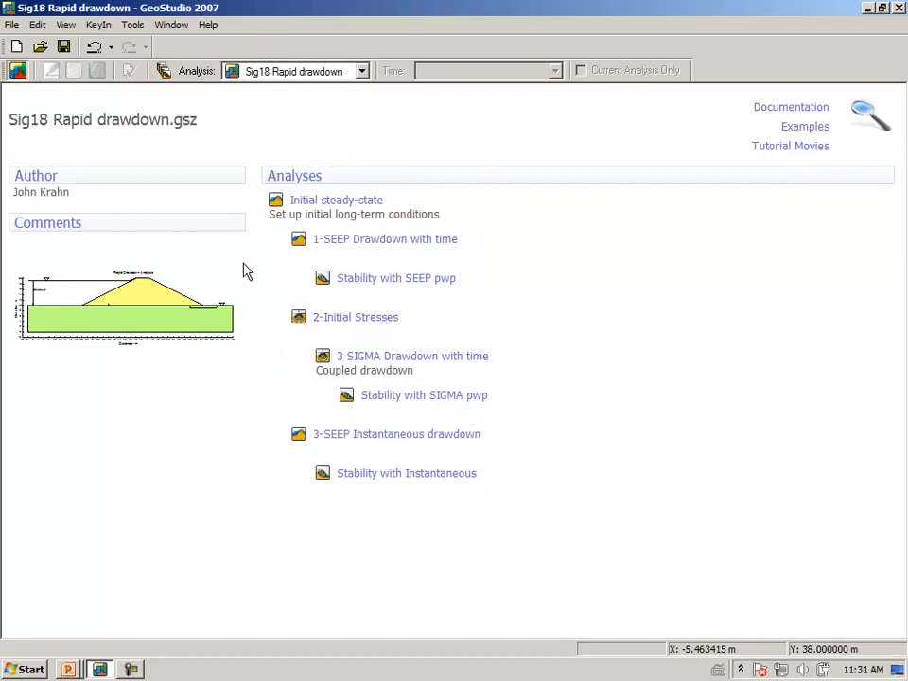
# Open the Initial steady-state analysis and review its analysis type settings and its computed contour results.
pyautogui.click(322, 212)
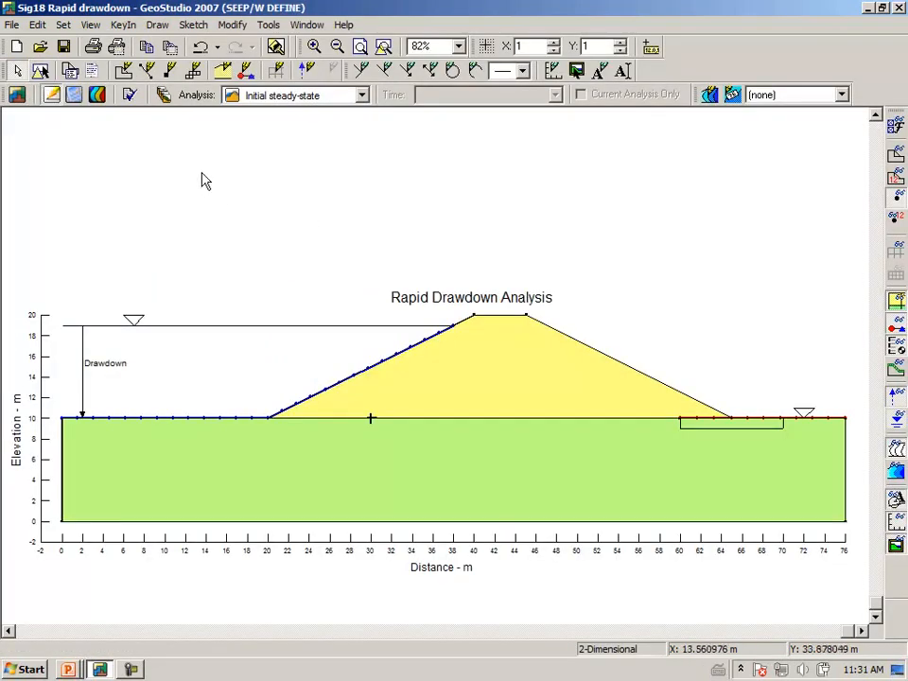
pyautogui.click(162, 95)
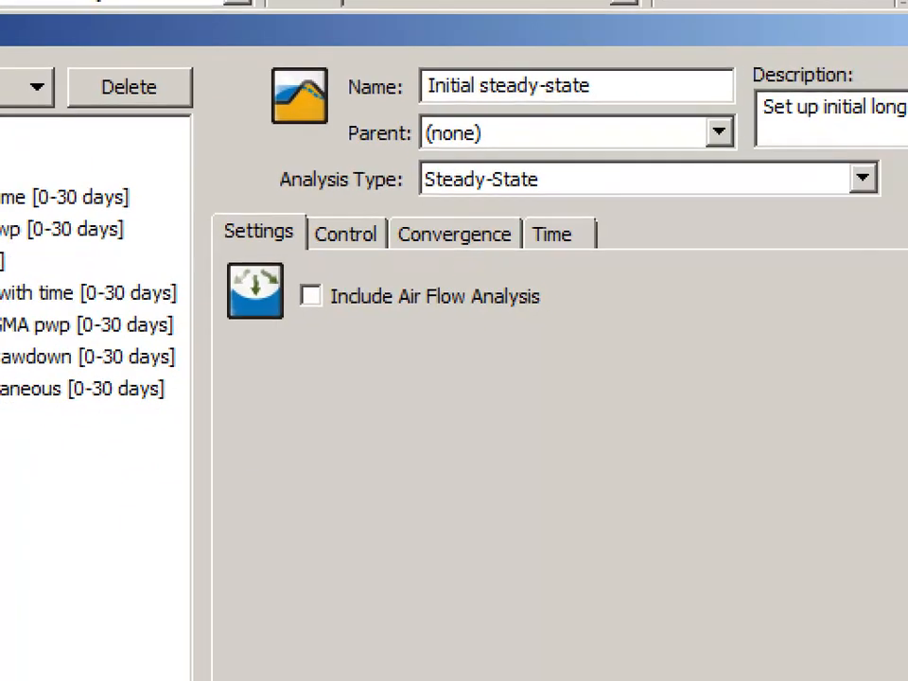
pyautogui.moveTo(241, 143); pyautogui.dragTo(341, 141)
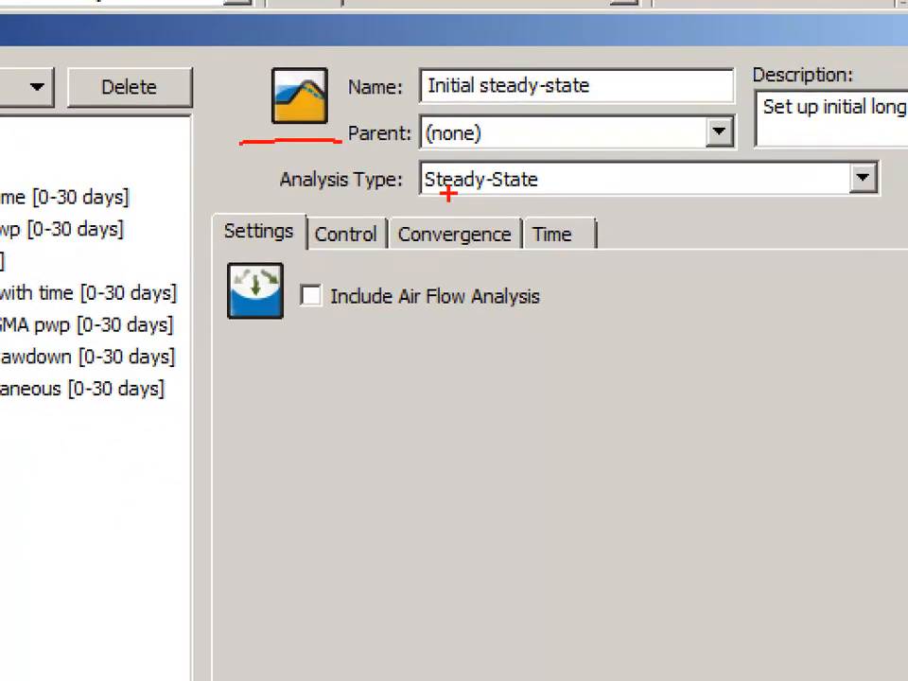
pyautogui.moveTo(444, 203)
pyautogui.mouseDown()
pyautogui.moveTo(573, 188)
pyautogui.moveTo(566, 164)
pyautogui.moveTo(416, 173)
pyautogui.moveTo(424, 195)
pyautogui.mouseUp()
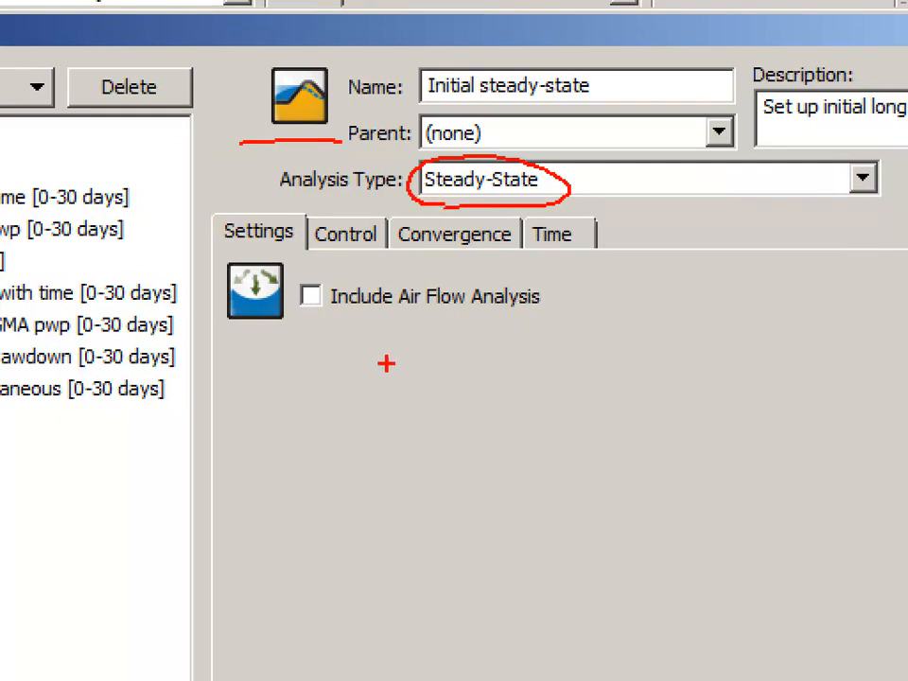
pyautogui.press('Escape')
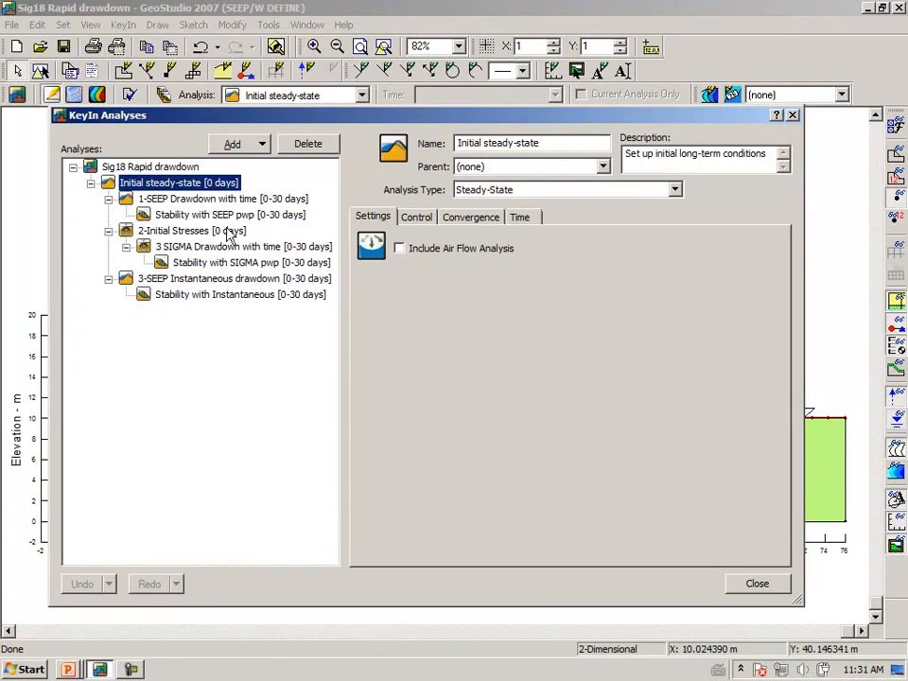
pyautogui.click(759, 587)
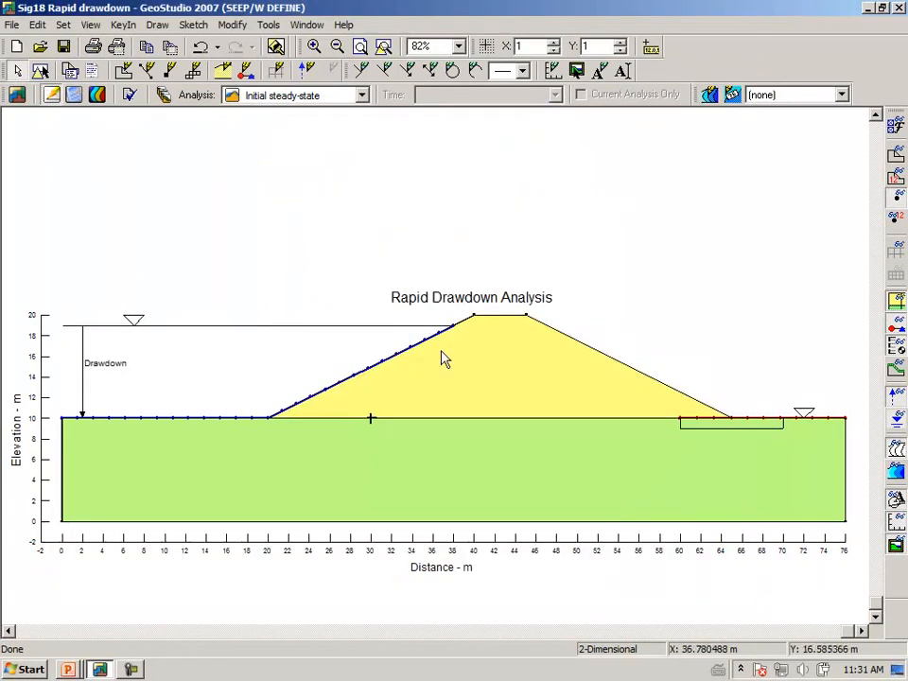
pyautogui.click(102, 98)
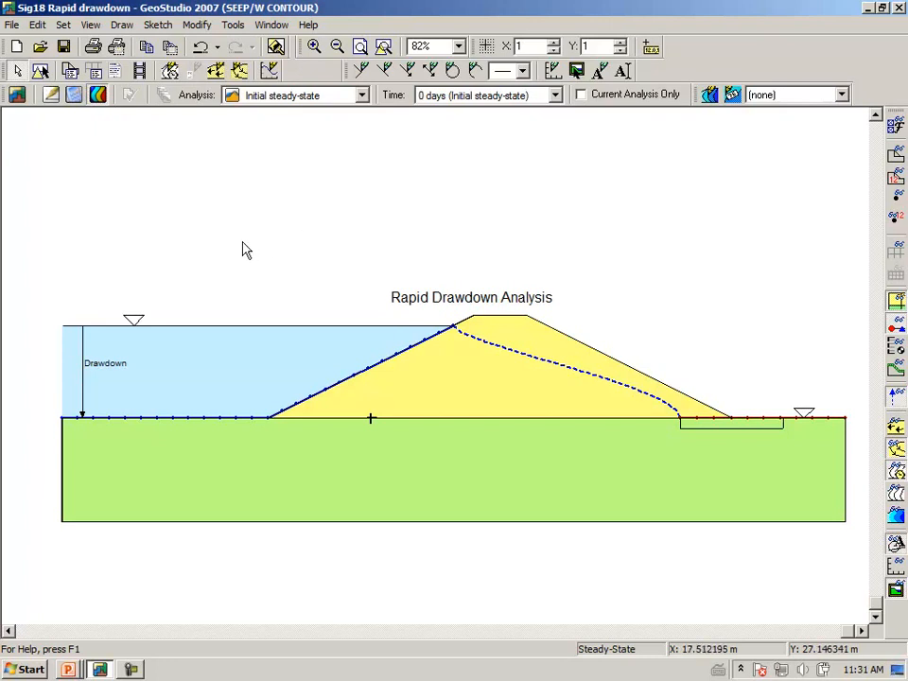
pyautogui.click(52, 102)
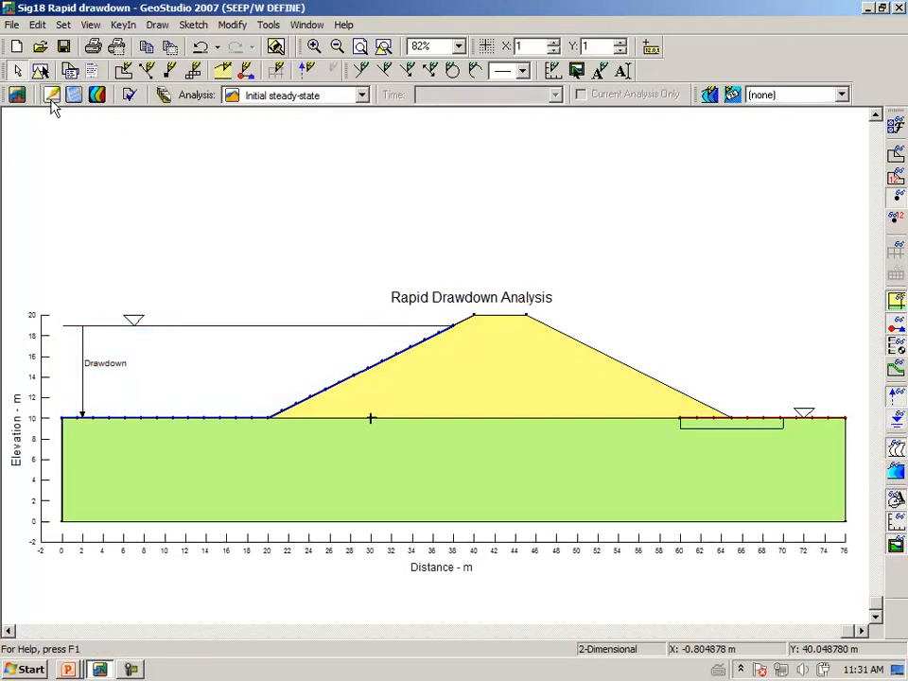
# Select the 2-Initial Stresses analysis and review its analysis type and the source of its initial pore-water pressure conditions.
pyautogui.click(164, 95)
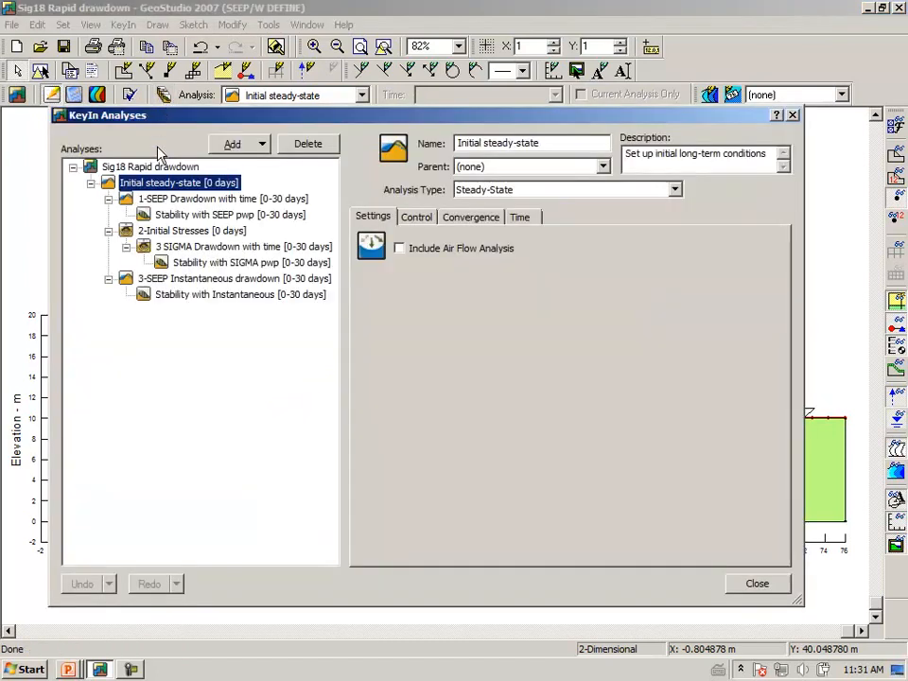
pyautogui.click(188, 234)
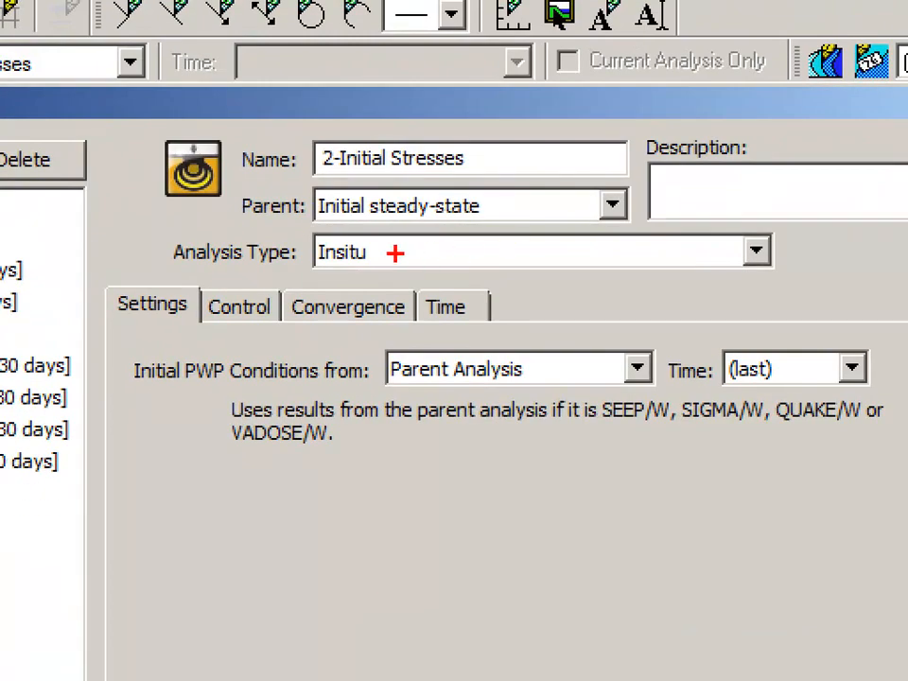
pyautogui.moveTo(279, 265)
pyautogui.mouseDown()
pyautogui.moveTo(398, 258)
pyautogui.moveTo(345, 225)
pyautogui.moveTo(287, 253)
pyautogui.mouseUp()
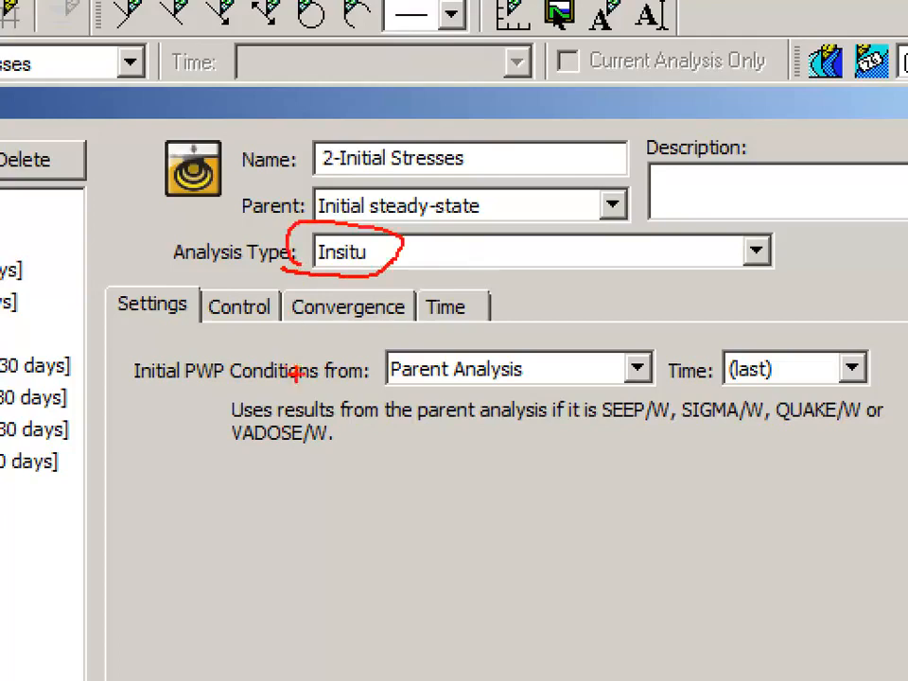
pyautogui.moveTo(338, 387)
pyautogui.mouseDown()
pyautogui.moveTo(445, 389)
pyautogui.moveTo(520, 364)
pyautogui.moveTo(487, 342)
pyautogui.moveTo(423, 343)
pyautogui.mouseUp()
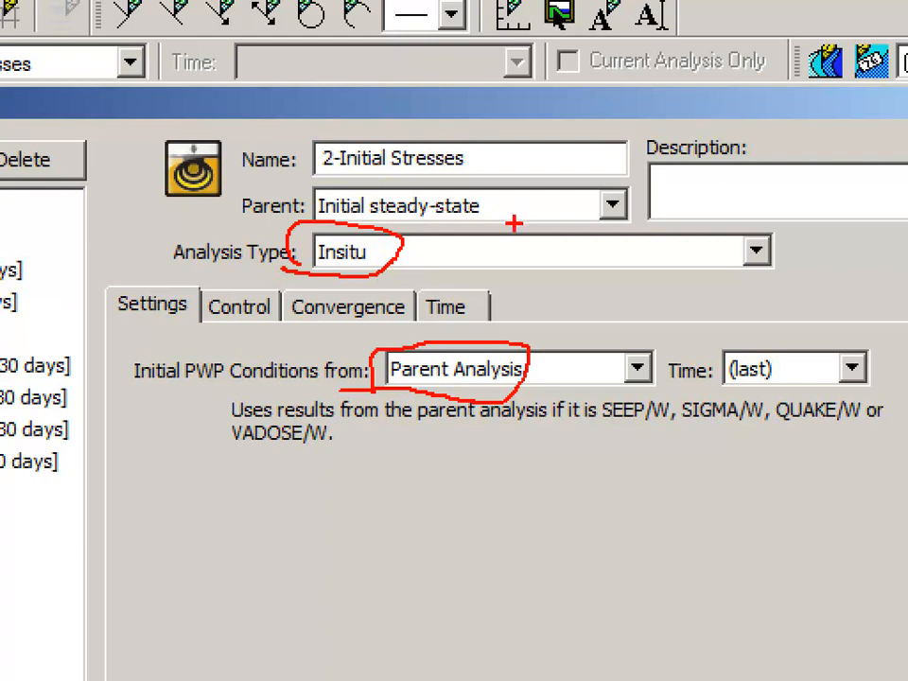
pyautogui.press('Escape')
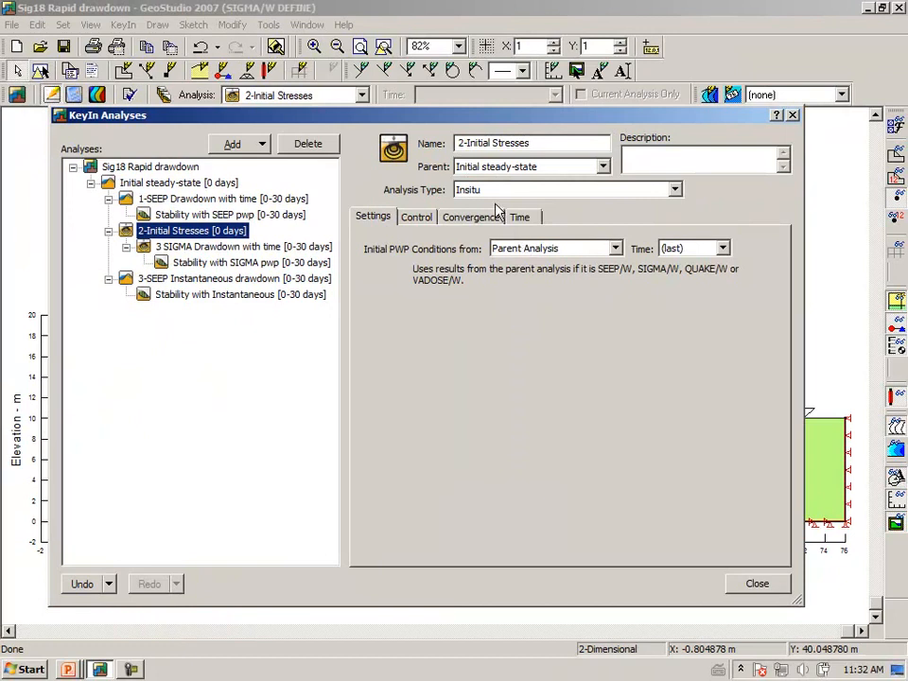
pyautogui.click(757, 583)
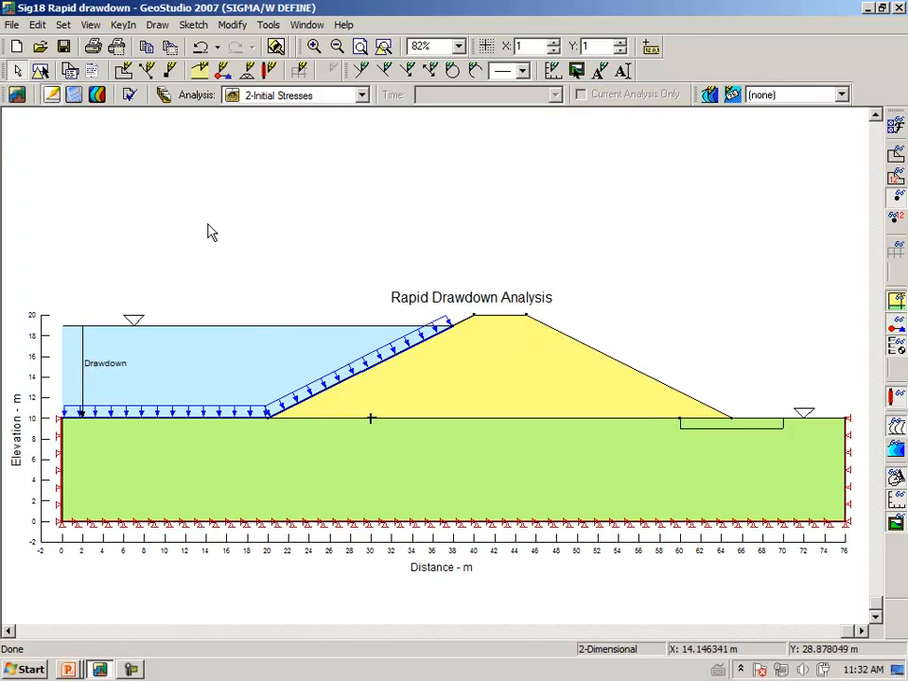
# Open the boundary condition definitions and inspect the Reservior pressure condition's stress option, elevation and unit weight.
pyautogui.click(122, 24)
pyautogui.click(111, 176)
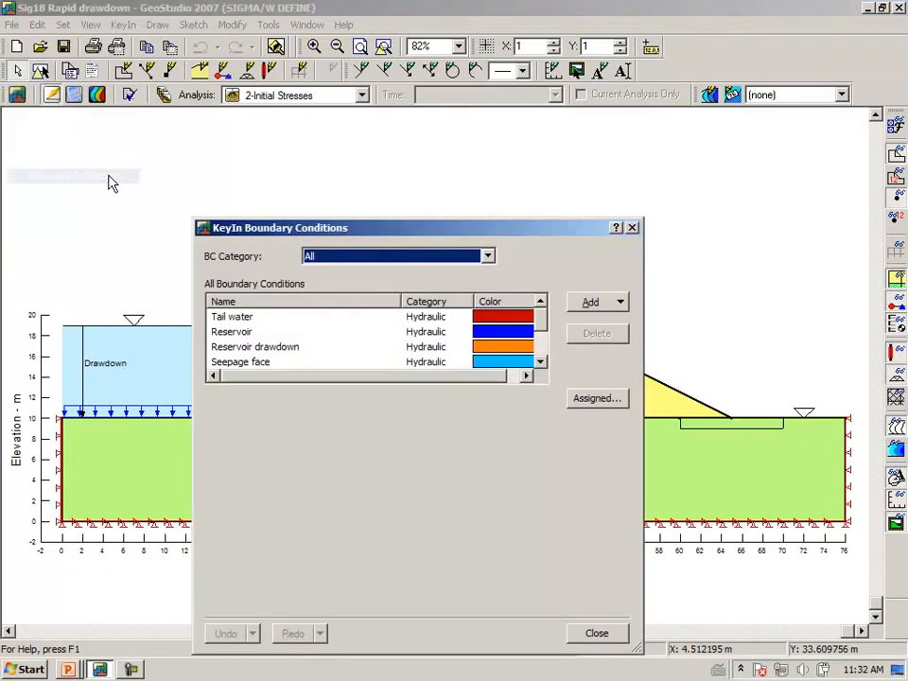
pyautogui.click(273, 331)
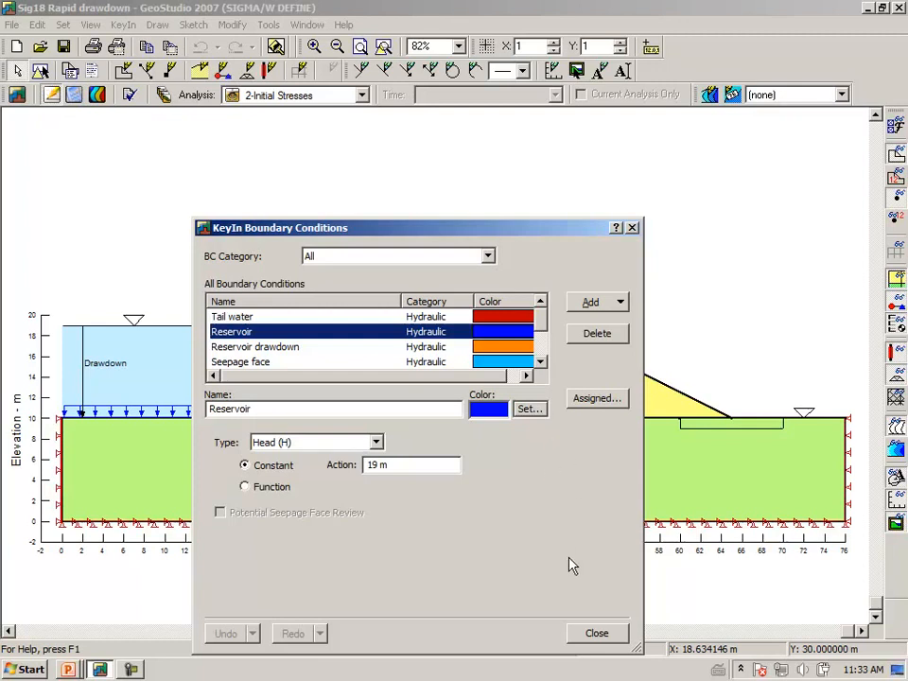
pyautogui.press('End')
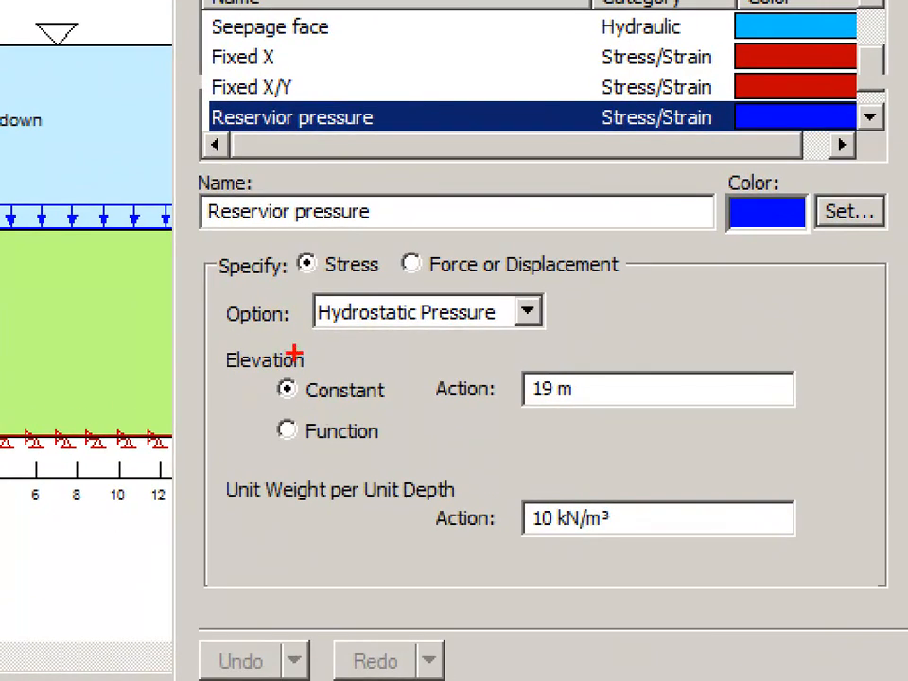
pyautogui.moveTo(346, 277); pyautogui.dragTo(370, 278)
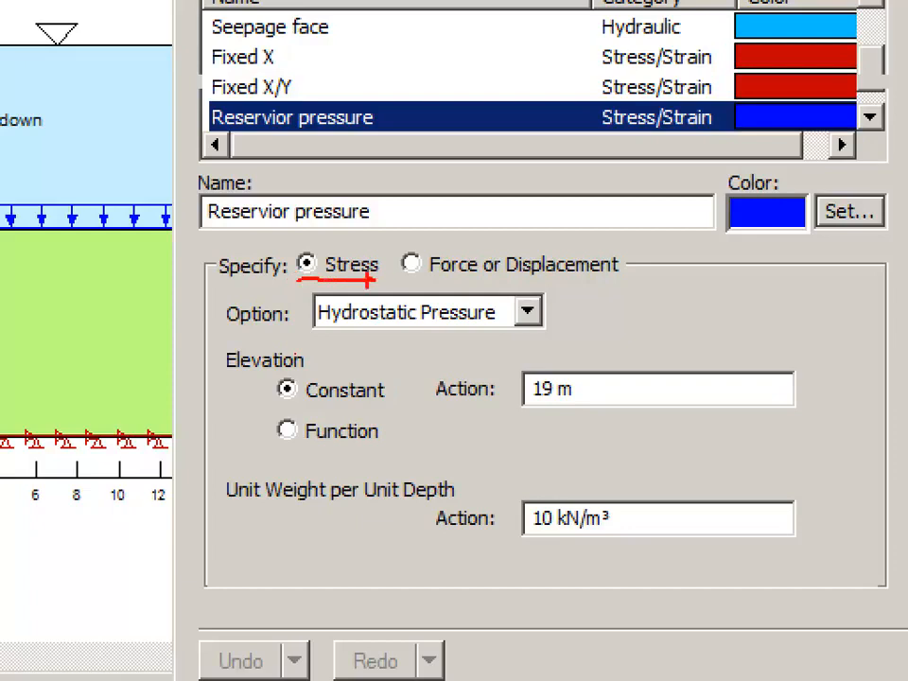
pyautogui.moveTo(392, 337)
pyautogui.mouseDown()
pyautogui.moveTo(544, 330)
pyautogui.moveTo(407, 285)
pyautogui.moveTo(326, 294)
pyautogui.moveTo(308, 345)
pyautogui.mouseUp()
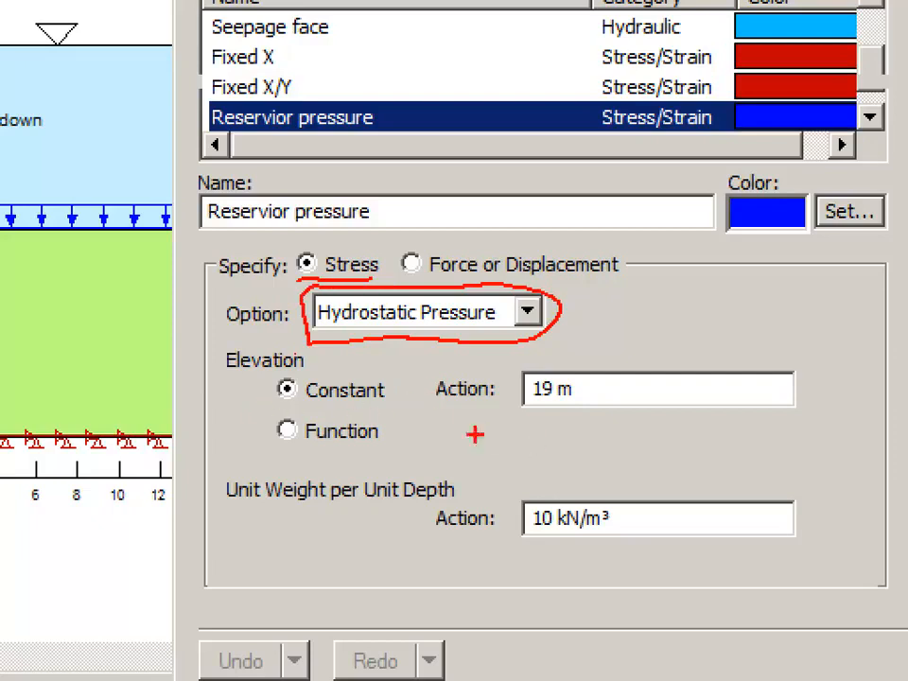
pyautogui.moveTo(522, 409)
pyautogui.mouseDown()
pyautogui.moveTo(552, 419)
pyautogui.moveTo(597, 380)
pyautogui.moveTo(527, 357)
pyautogui.moveTo(506, 425)
pyautogui.moveTo(529, 428)
pyautogui.mouseUp()
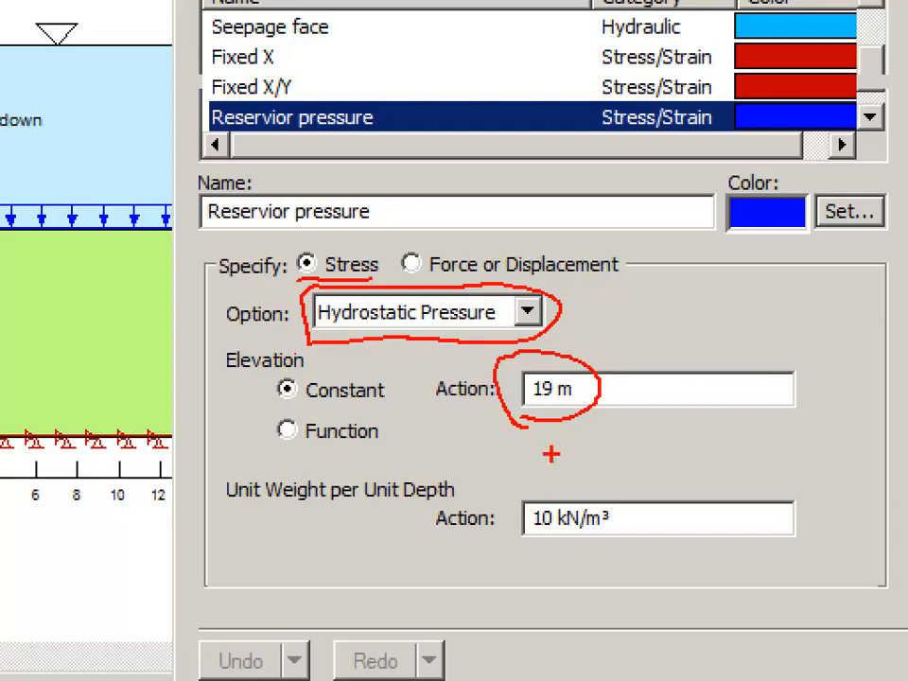
pyautogui.moveTo(506, 470)
pyautogui.mouseDown()
pyautogui.moveTo(515, 554)
pyautogui.moveTo(510, 473)
pyautogui.moveTo(647, 489)
pyautogui.mouseUp()
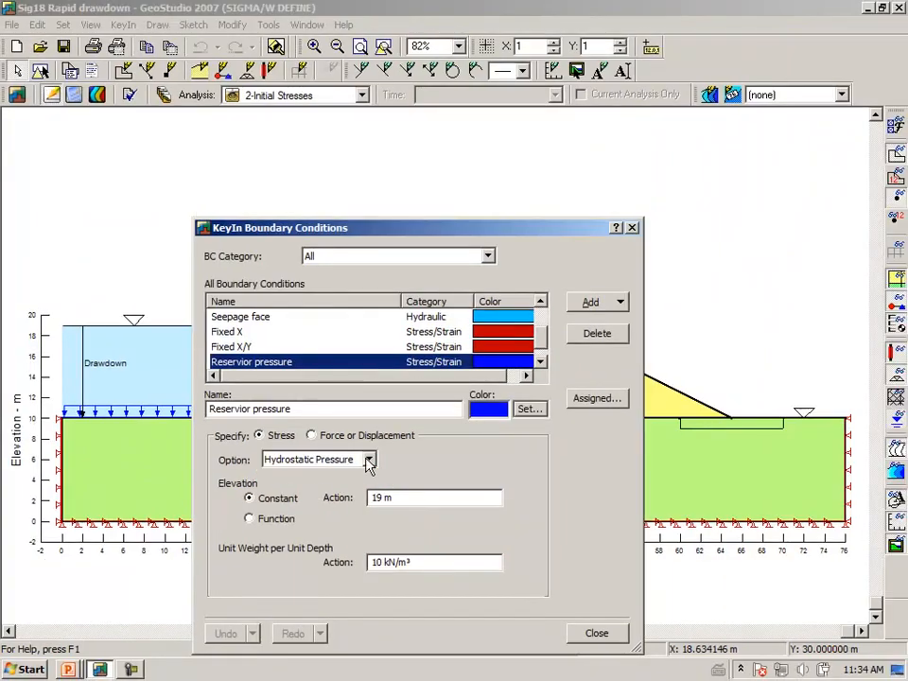
# Check which stress options are available for the Reservior pressure condition, and close the boundary condition definitions unchanged.
pyautogui.click(526, 316)
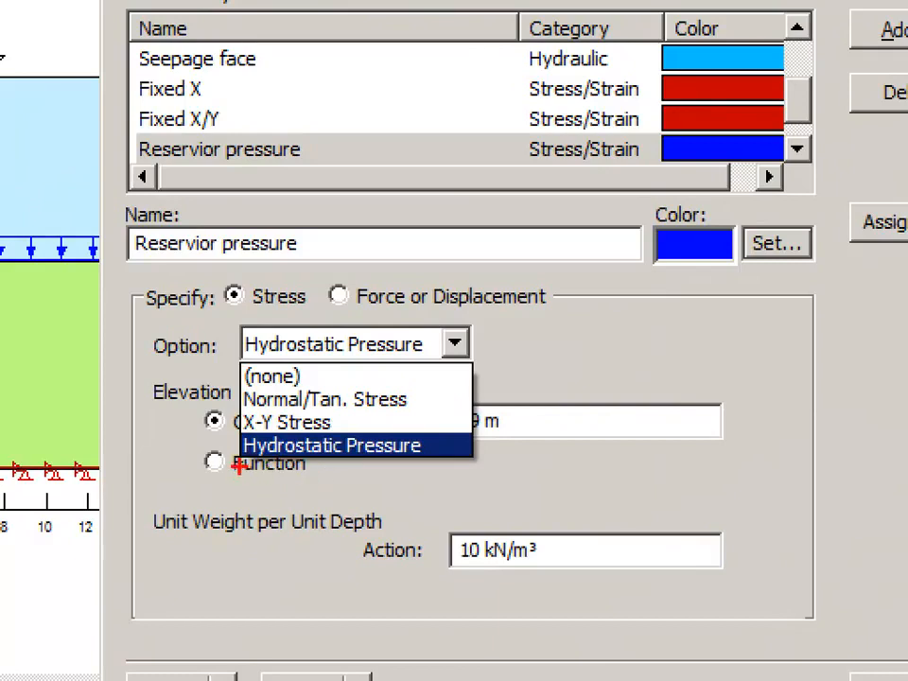
pyautogui.moveTo(238, 465); pyautogui.dragTo(378, 469)
pyautogui.moveTo(404, 468)
pyautogui.mouseDown()
pyautogui.moveTo(430, 452)
pyautogui.moveTo(300, 438)
pyautogui.mouseUp()
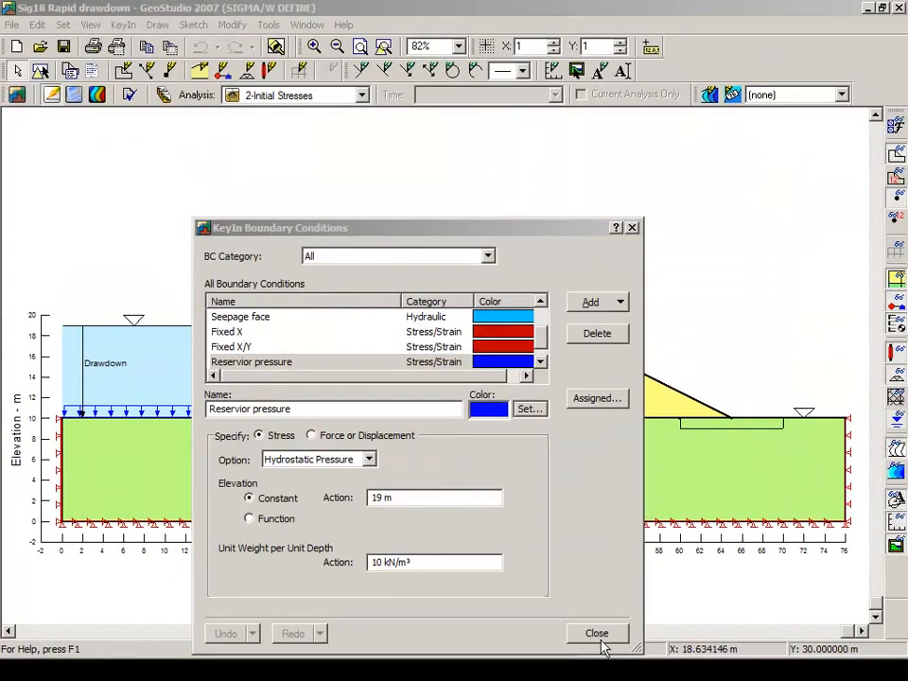
pyautogui.click(598, 634)
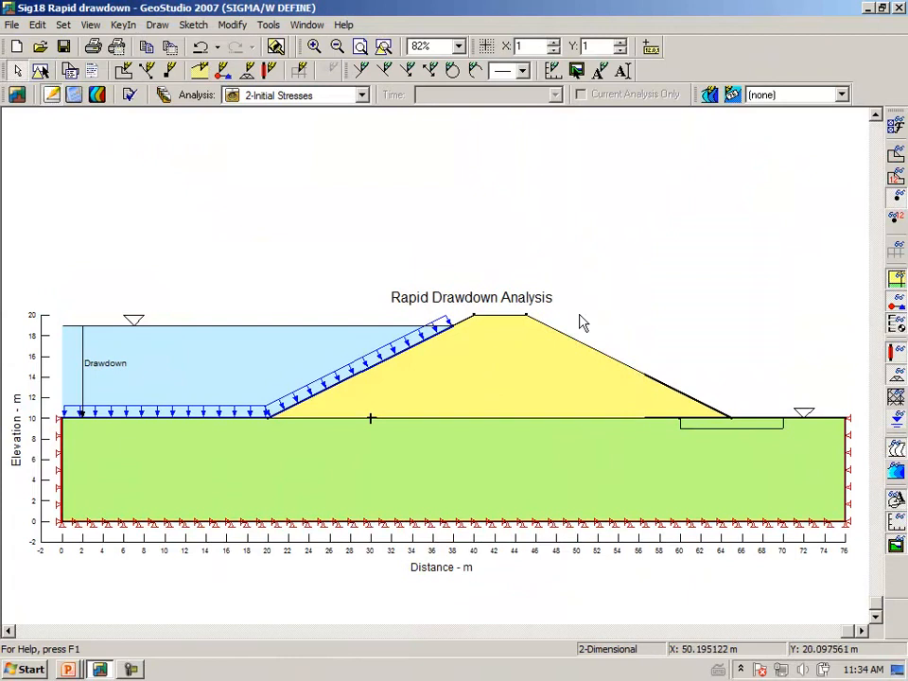
# Show the element mesh in the model definition, and view the 2-Initial Stresses contour results with the background grid and mesh hidden.
pyautogui.click(895, 399)
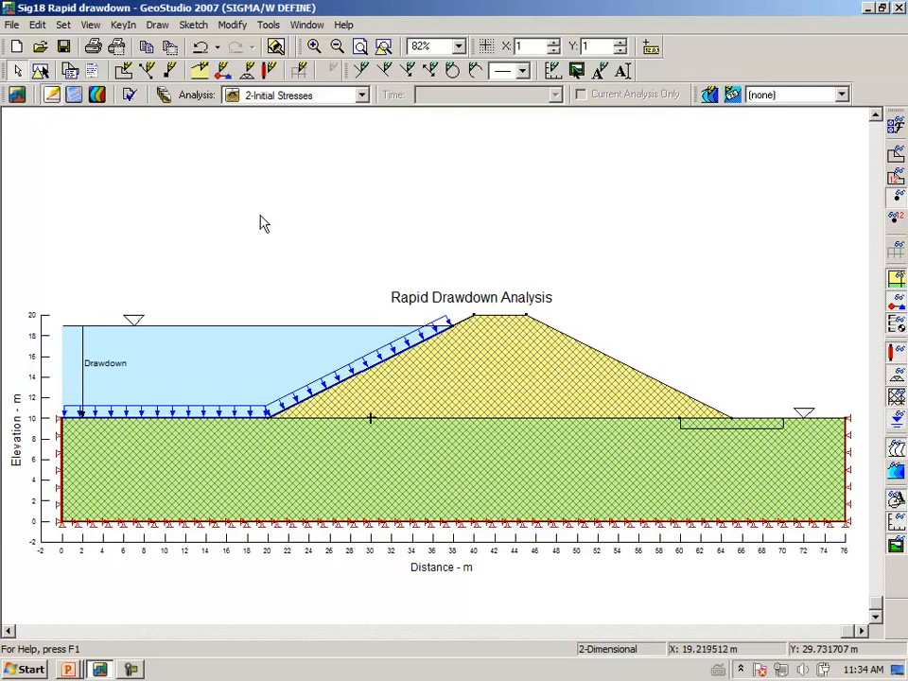
pyautogui.click(98, 98)
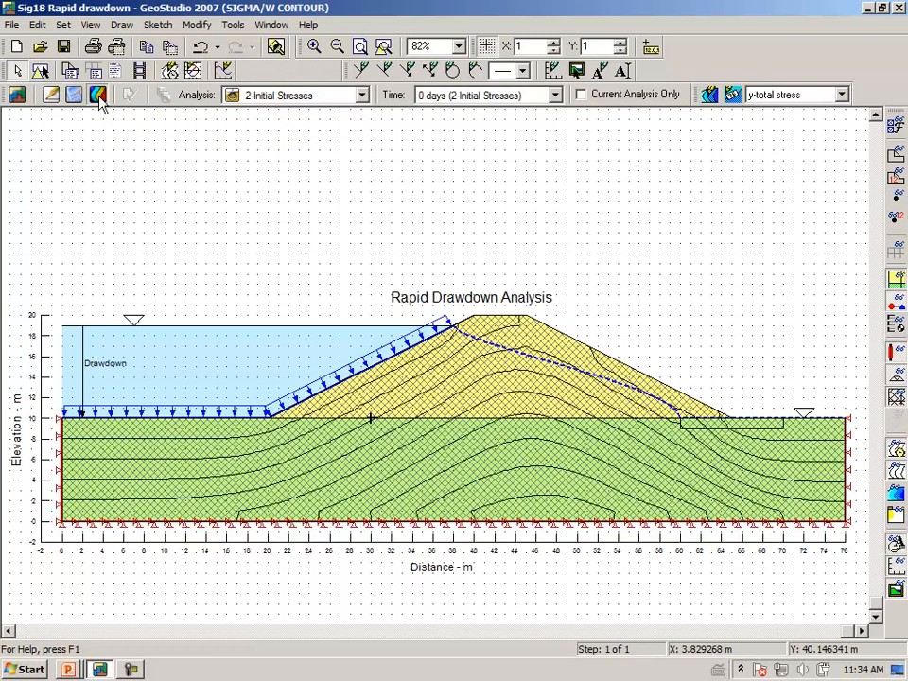
pyautogui.click(492, 49)
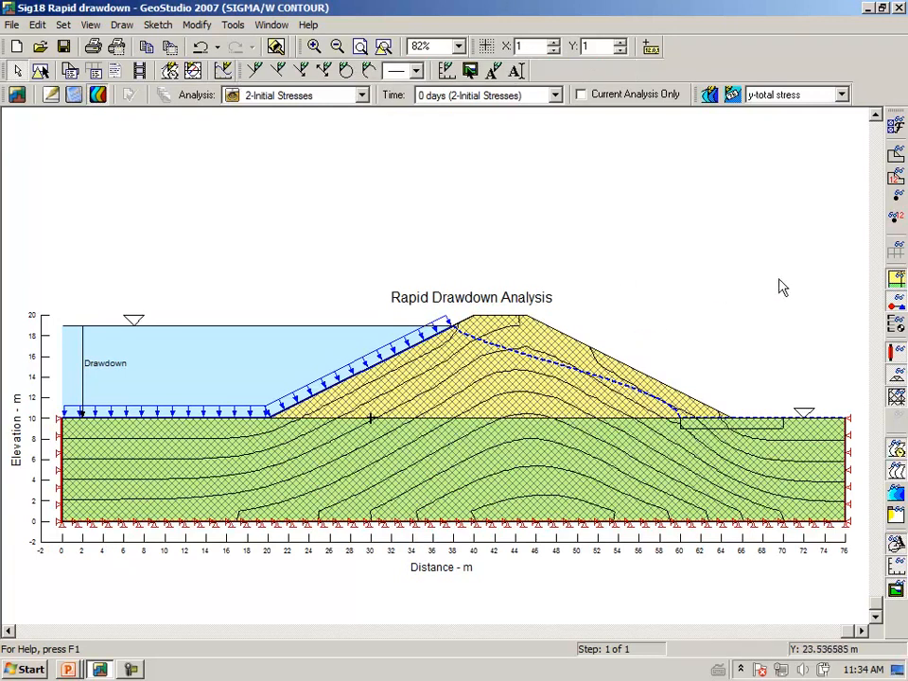
pyautogui.click(896, 398)
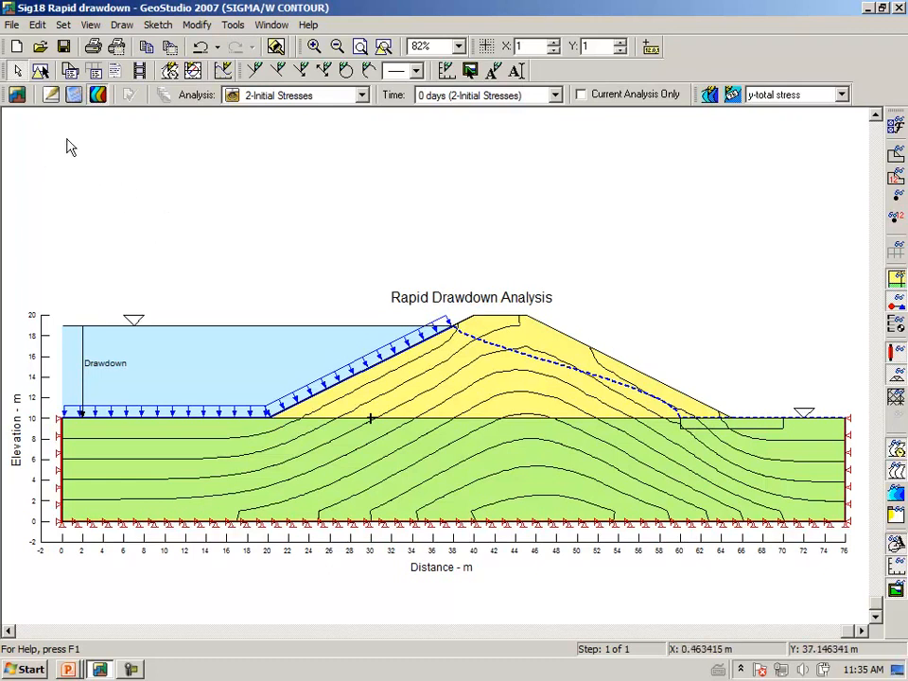
pyautogui.click(54, 101)
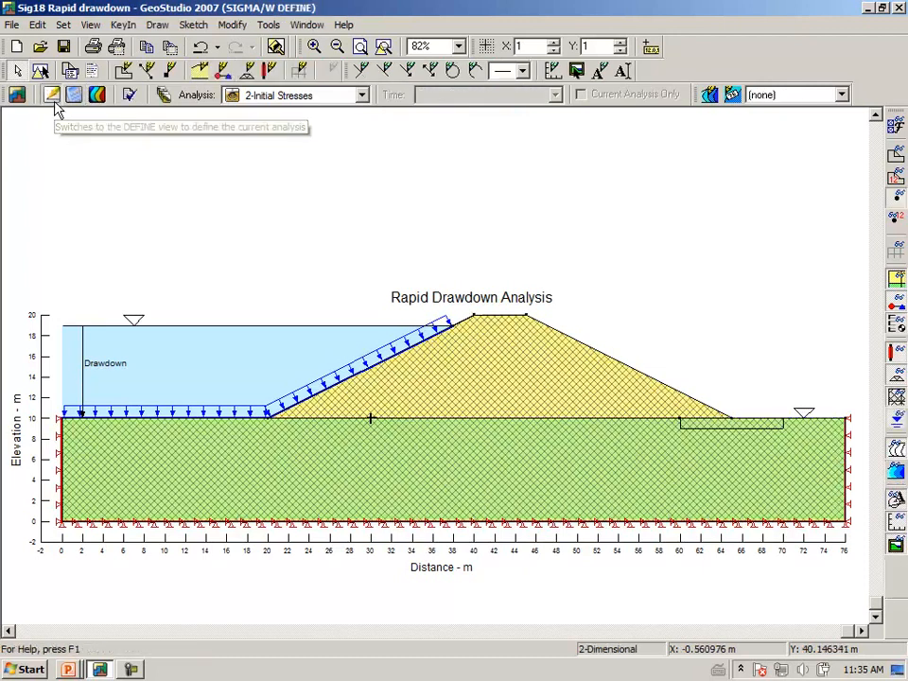
# Make 3 SIGMA Drawdown with time the current analysis, reviewing its analysis type and the sources of its initial stress and pore-water pressure conditions.
pyautogui.click(165, 97)
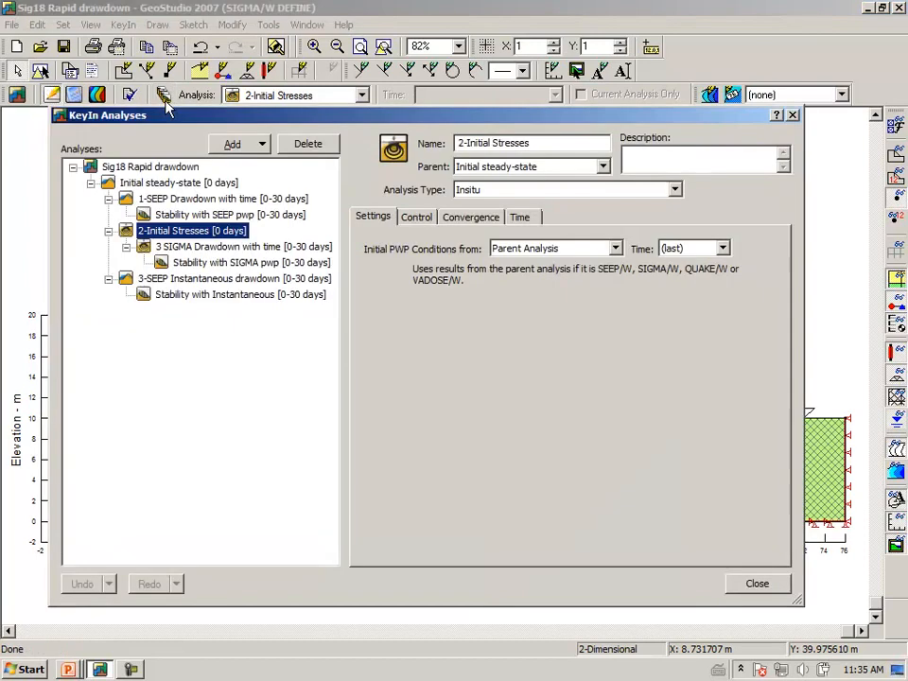
pyautogui.click(199, 246)
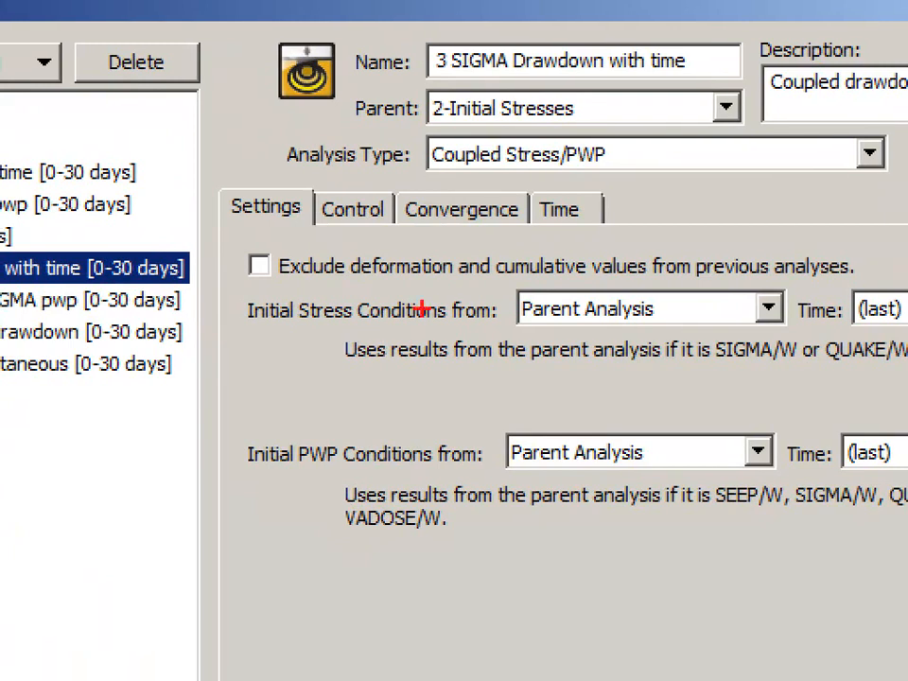
pyautogui.moveTo(421, 172)
pyautogui.mouseDown()
pyautogui.moveTo(520, 182)
pyautogui.moveTo(616, 159)
pyautogui.moveTo(418, 166)
pyautogui.mouseUp()
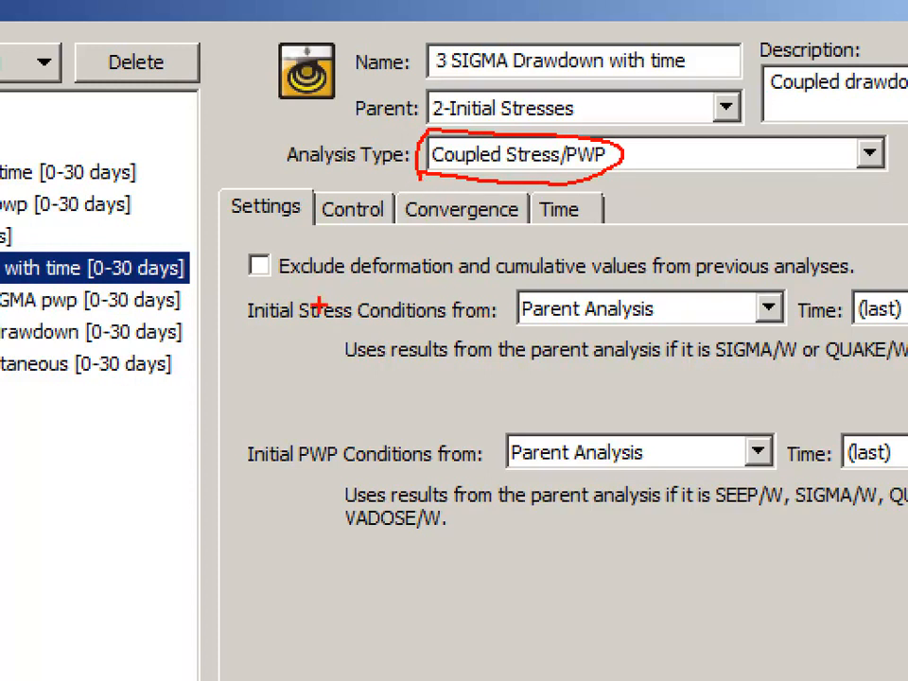
pyautogui.moveTo(348, 331); pyautogui.dragTo(446, 328)
pyautogui.moveTo(533, 334); pyautogui.dragTo(666, 332)
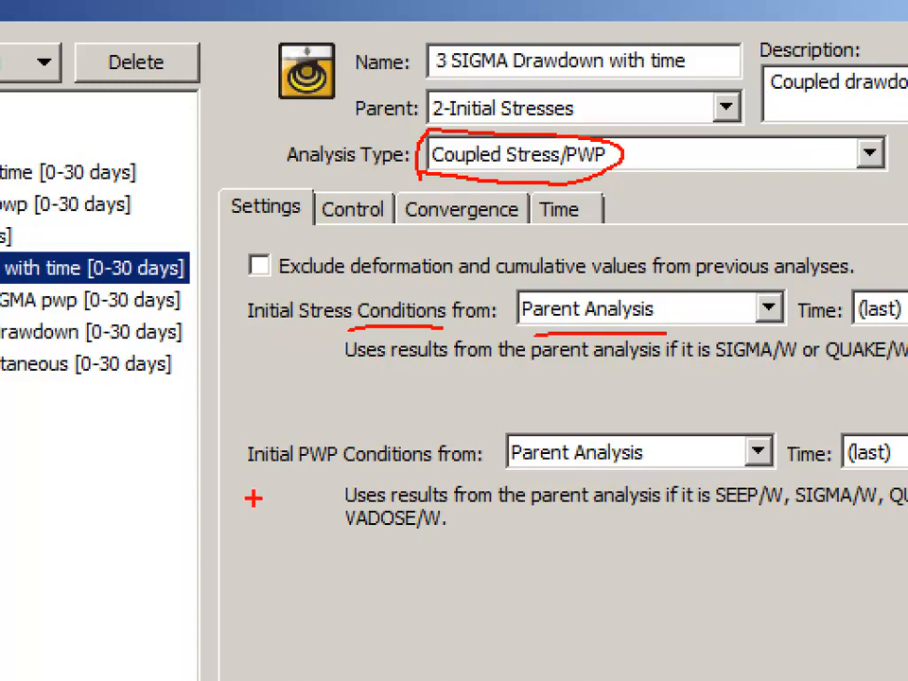
pyautogui.moveTo(250, 478); pyautogui.dragTo(433, 476)
pyautogui.moveTo(526, 485); pyautogui.dragTo(650, 485)
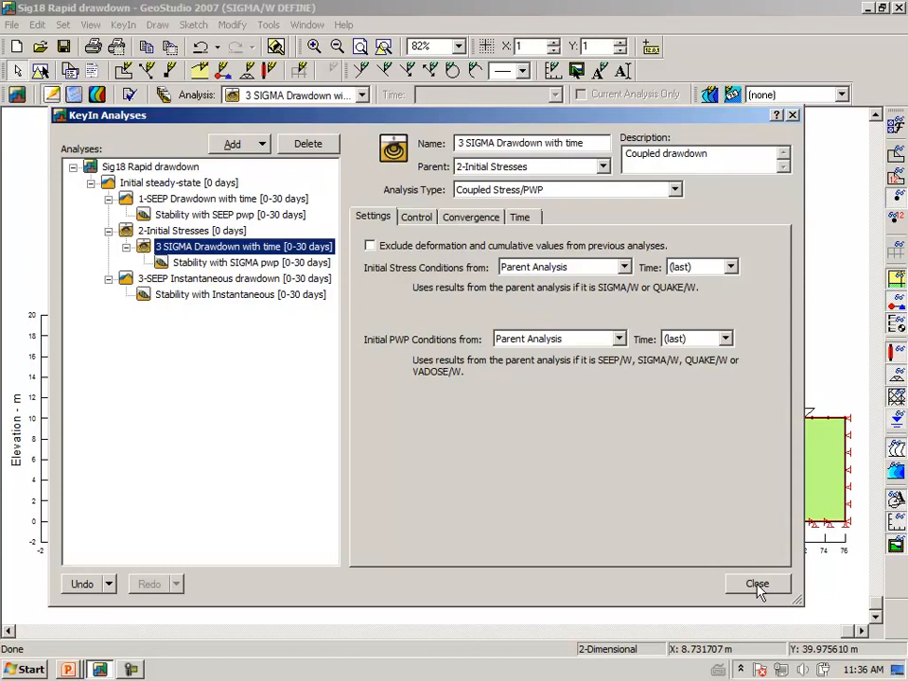
pyautogui.click(757, 588)
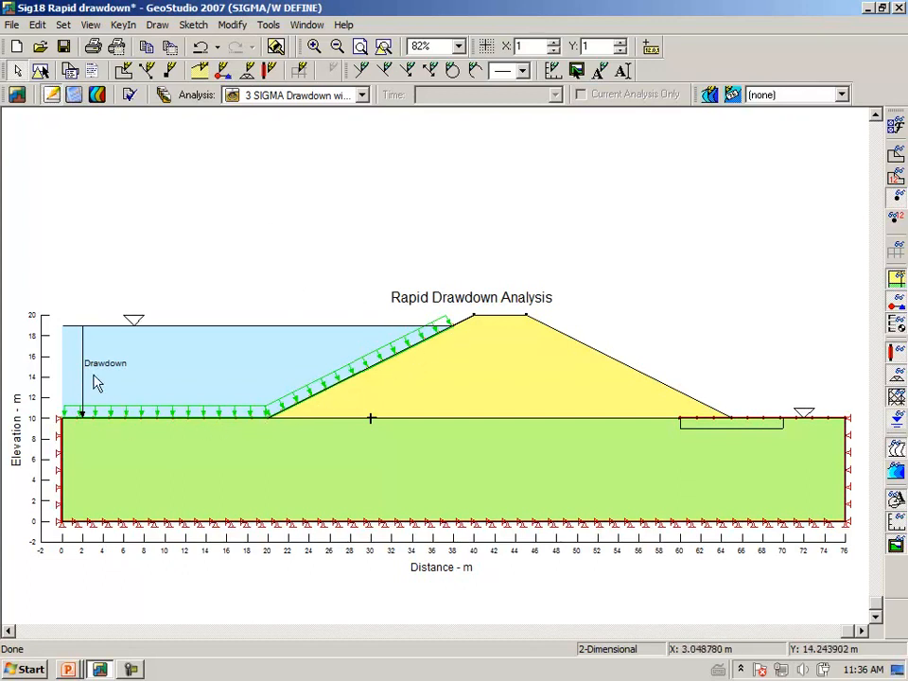
# Open the boundary condition definitions and select the Reservior removal (with time) stress/strain condition.
pyautogui.click(124, 25)
pyautogui.click(132, 176)
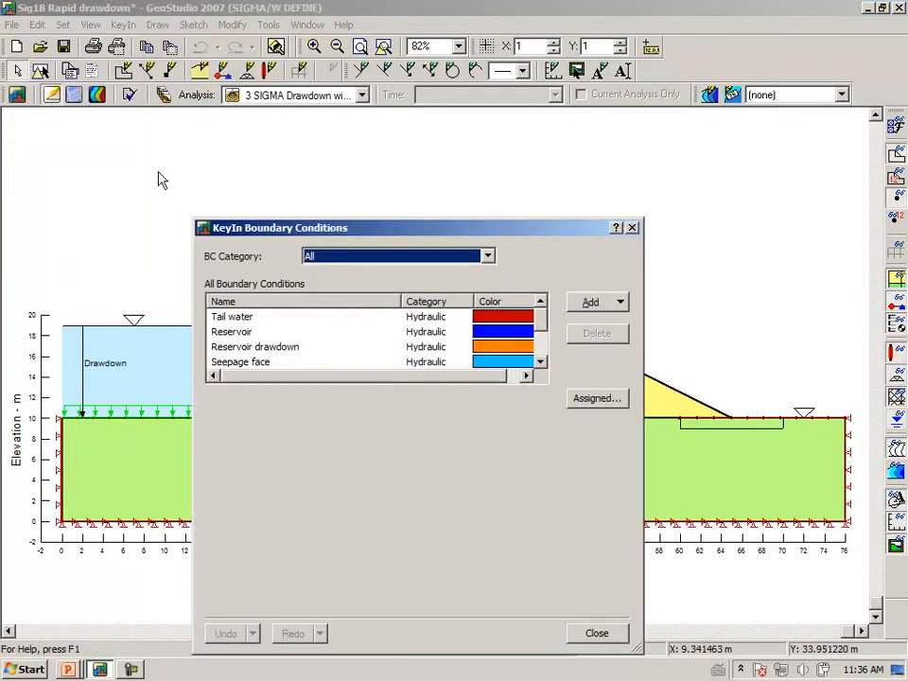
pyautogui.click(542, 366)
pyautogui.click(541, 367)
pyautogui.click(541, 367)
pyautogui.click(542, 367)
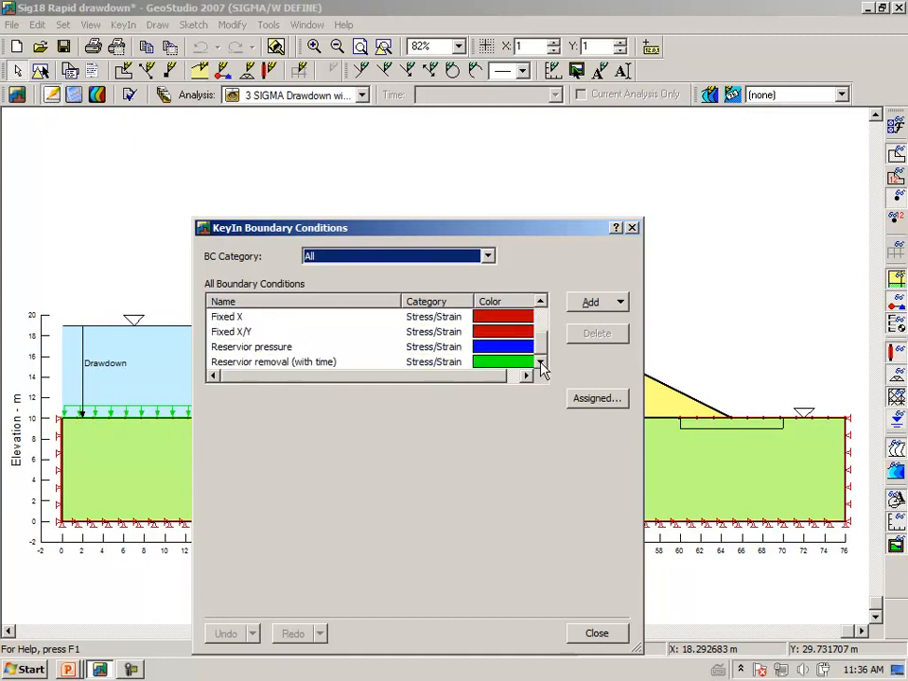
pyautogui.click(296, 367)
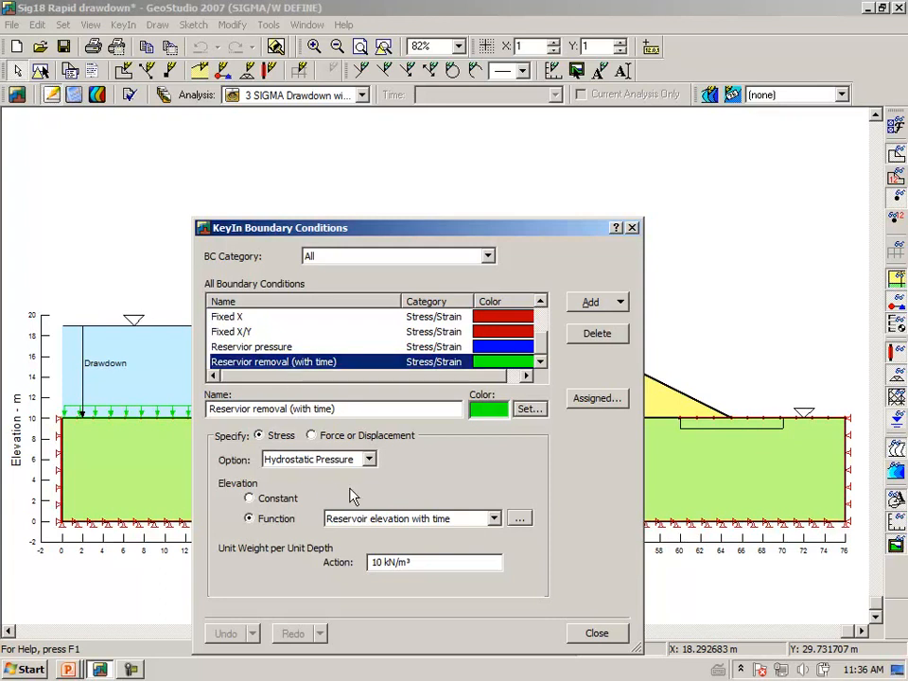
# Inspect the Reservior removal (with time) condition's stress option and elevation setting, and view its Reservoir elevation with time function.
pyautogui.hotkey('ctrl', '1')
pyautogui.click(296, 360)
pyautogui.moveTo(267, 274); pyautogui.dragTo(388, 270)
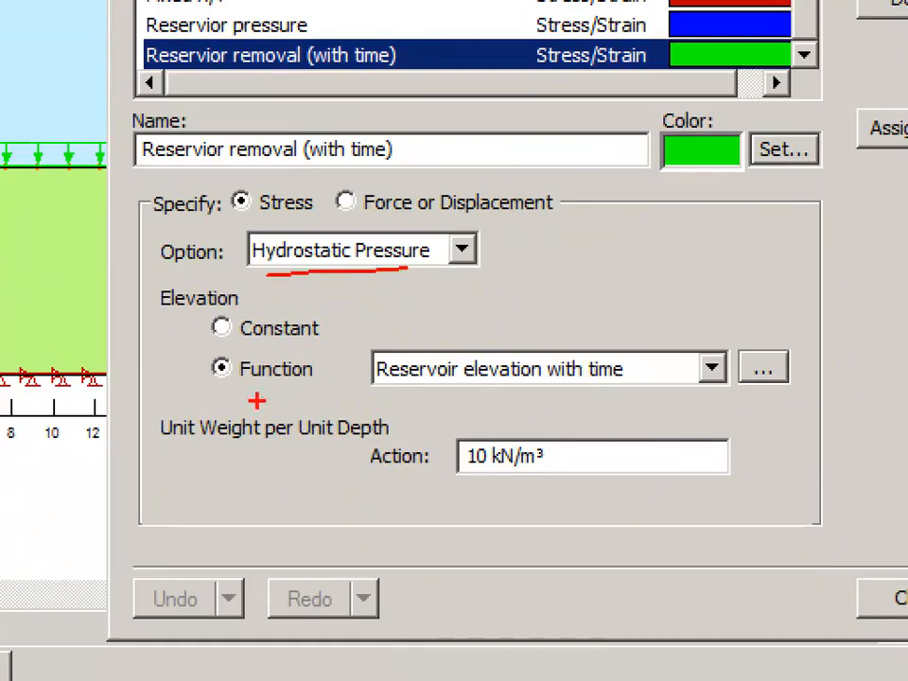
pyautogui.moveTo(196, 379)
pyautogui.mouseDown()
pyautogui.moveTo(271, 383)
pyautogui.moveTo(317, 355)
pyautogui.moveTo(219, 340)
pyautogui.moveTo(195, 371)
pyautogui.mouseUp()
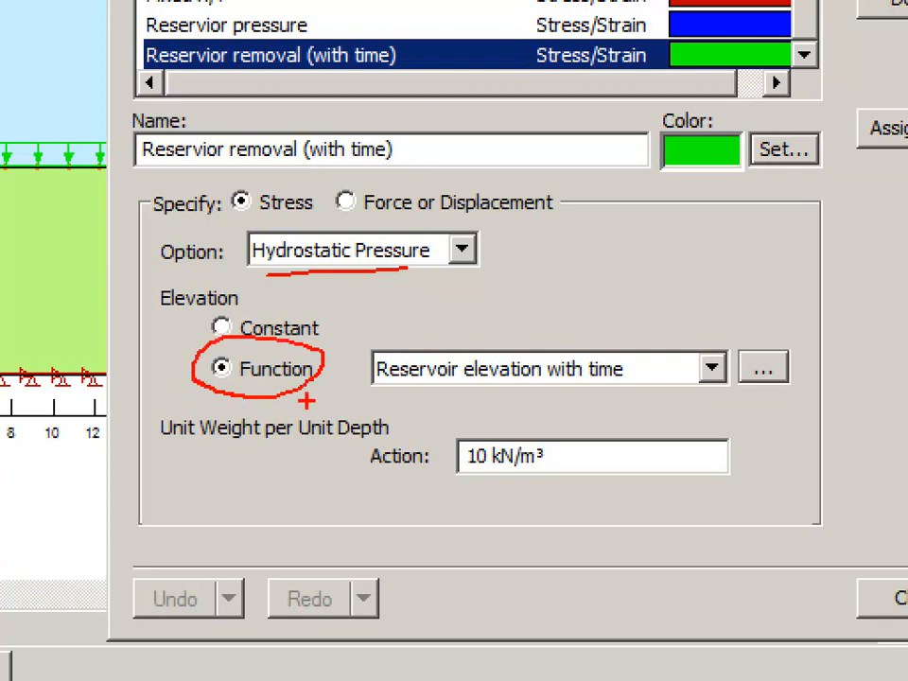
pyautogui.press('Escape')
pyautogui.click(520, 519)
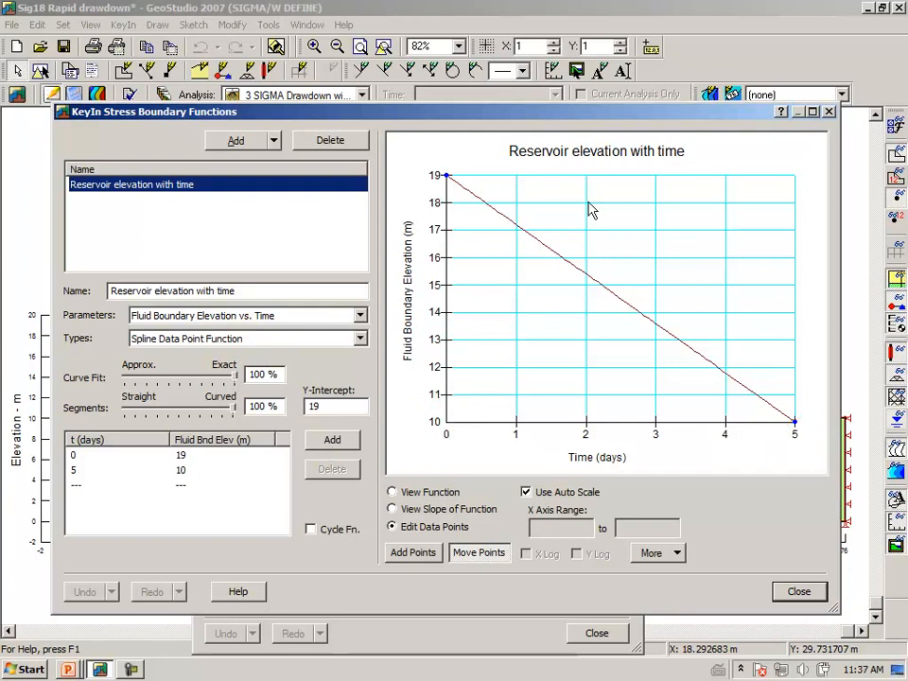
pyautogui.click(799, 593)
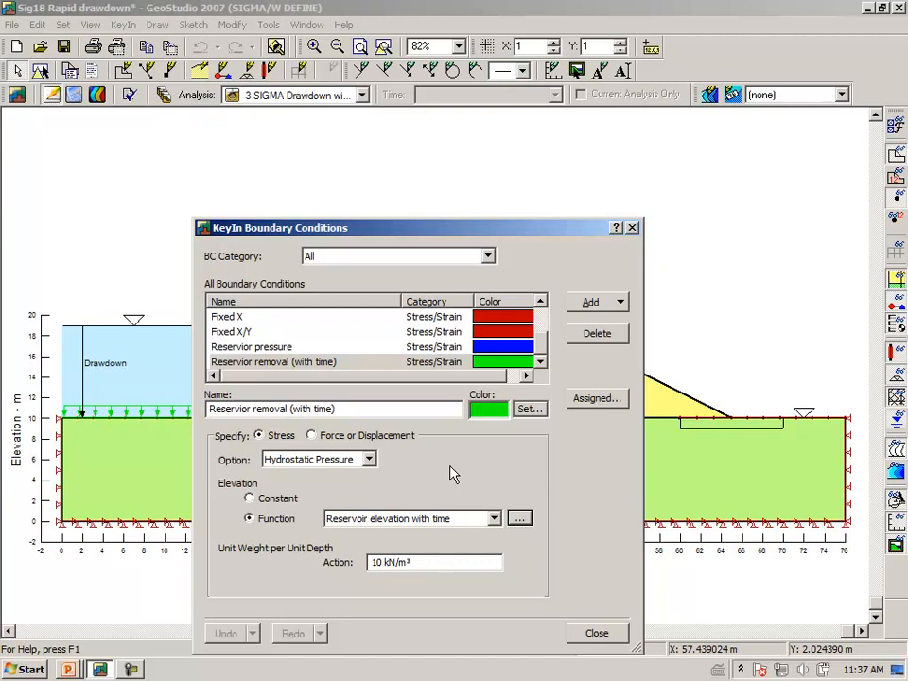
# Select the Reservoir drawdown hydraulic condition and inspect its boundary function and potential seepage face review setting.
pyautogui.click(541, 302)
pyautogui.click(541, 301)
pyautogui.click(505, 317)
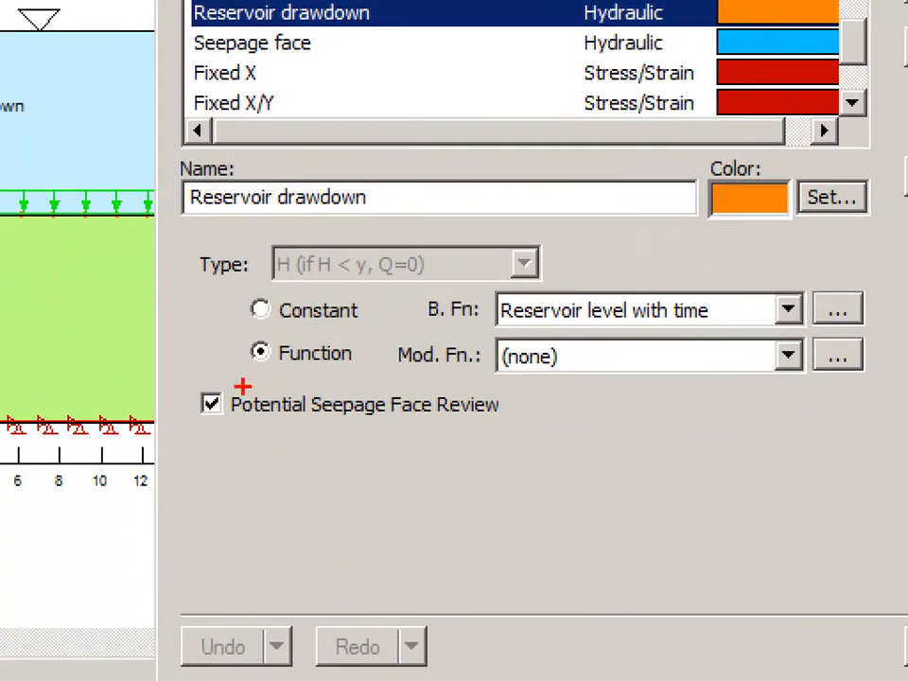
pyautogui.moveTo(242, 385); pyautogui.dragTo(319, 384)
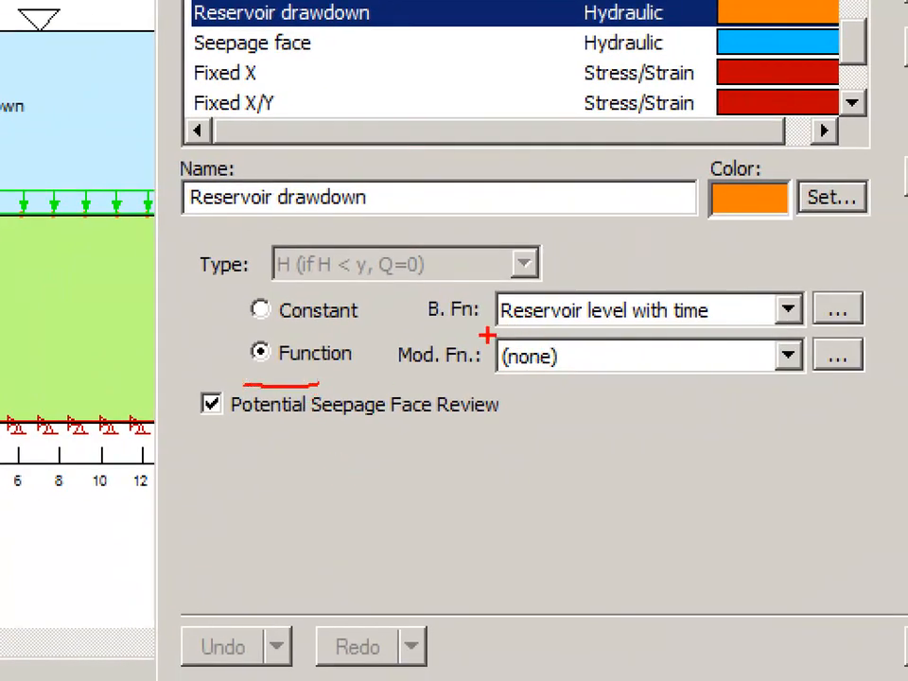
pyautogui.moveTo(493, 332)
pyautogui.mouseDown()
pyautogui.moveTo(677, 331)
pyautogui.moveTo(740, 295)
pyautogui.moveTo(669, 284)
pyautogui.moveTo(492, 287)
pyautogui.moveTo(488, 319)
pyautogui.mouseUp()
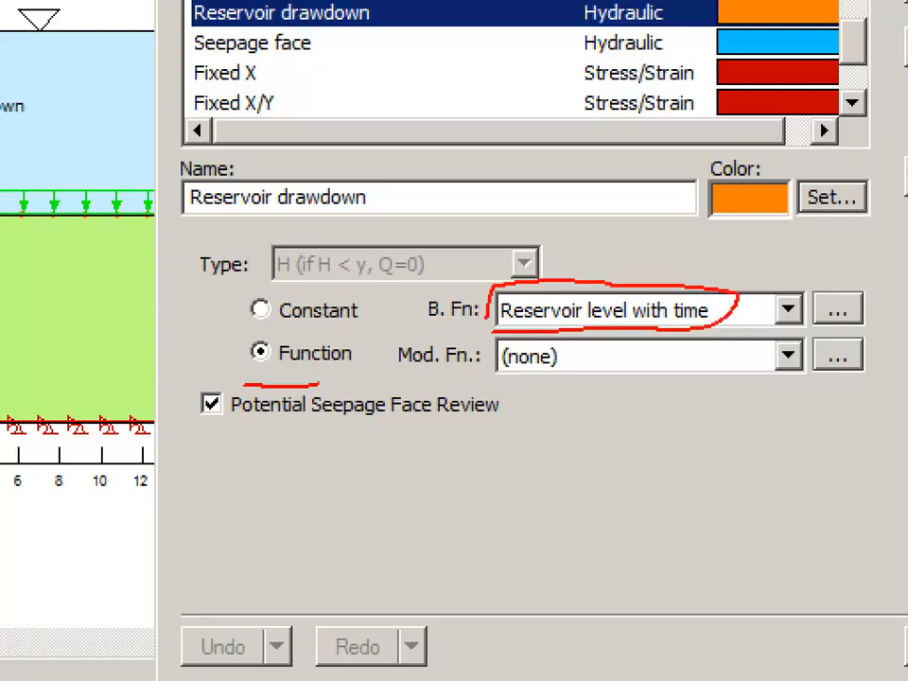
pyautogui.moveTo(161, 450)
pyautogui.mouseDown()
pyautogui.moveTo(182, 457)
pyautogui.moveTo(231, 444)
pyautogui.moveTo(249, 388)
pyautogui.moveTo(208, 371)
pyautogui.moveTo(174, 410)
pyautogui.moveTo(171, 443)
pyautogui.mouseUp()
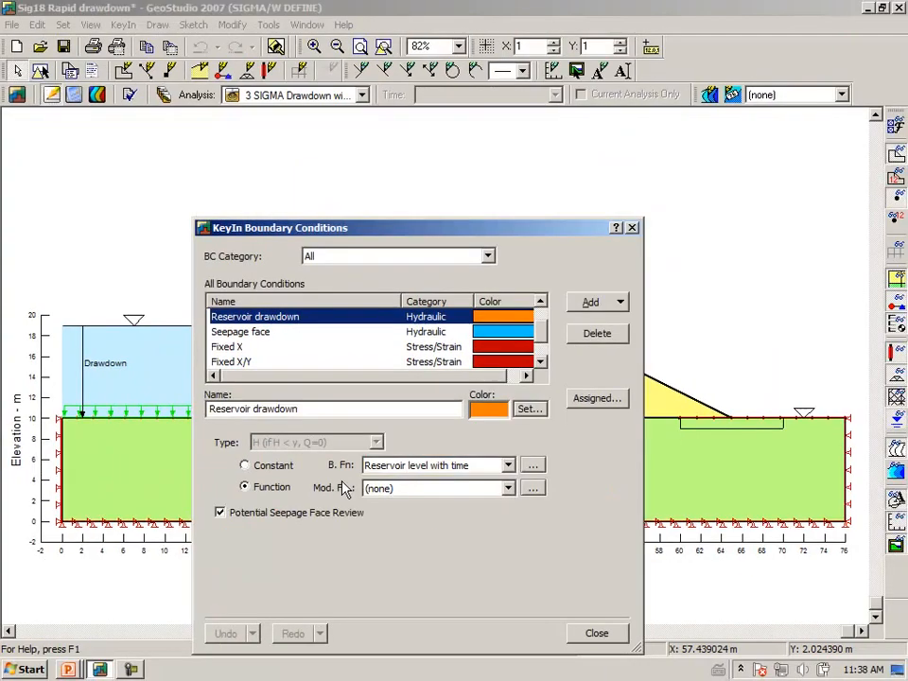
# View the Reservoir level with time function's data points, and close the boundary condition definitions unchanged.
pyautogui.click(837, 309)
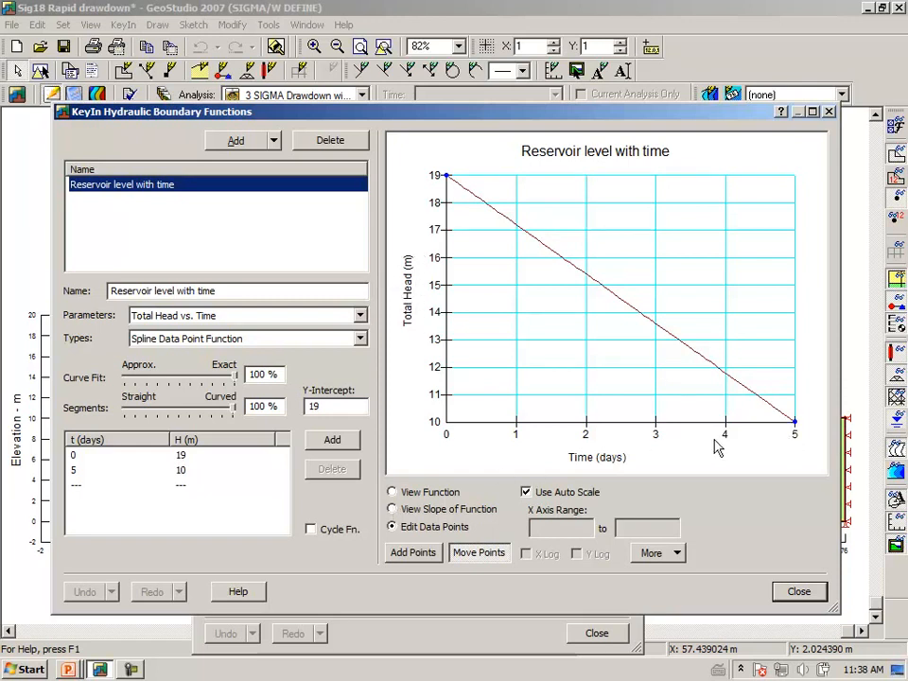
pyautogui.click(792, 601)
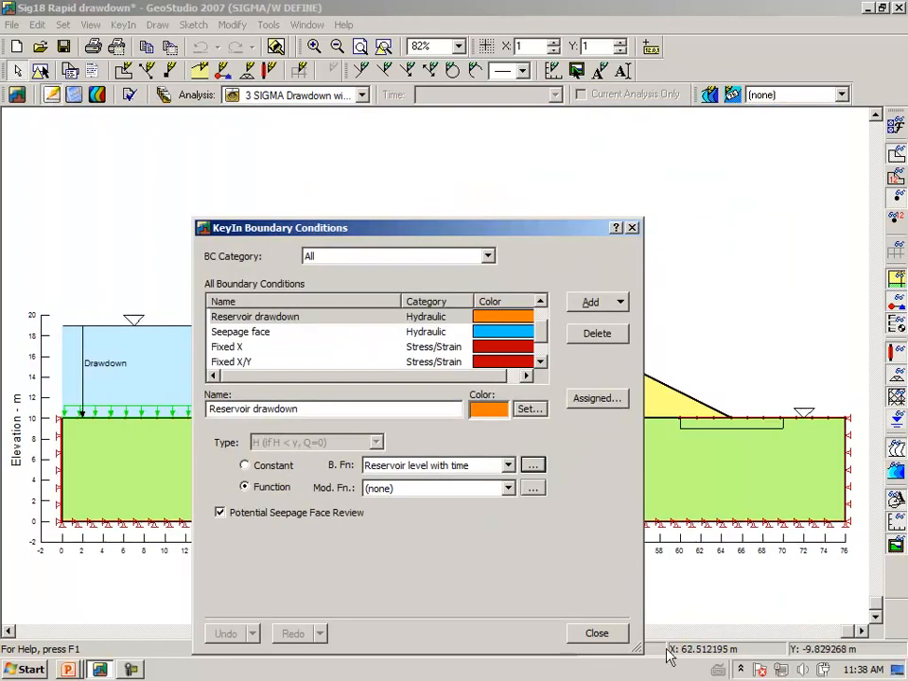
pyautogui.click(581, 641)
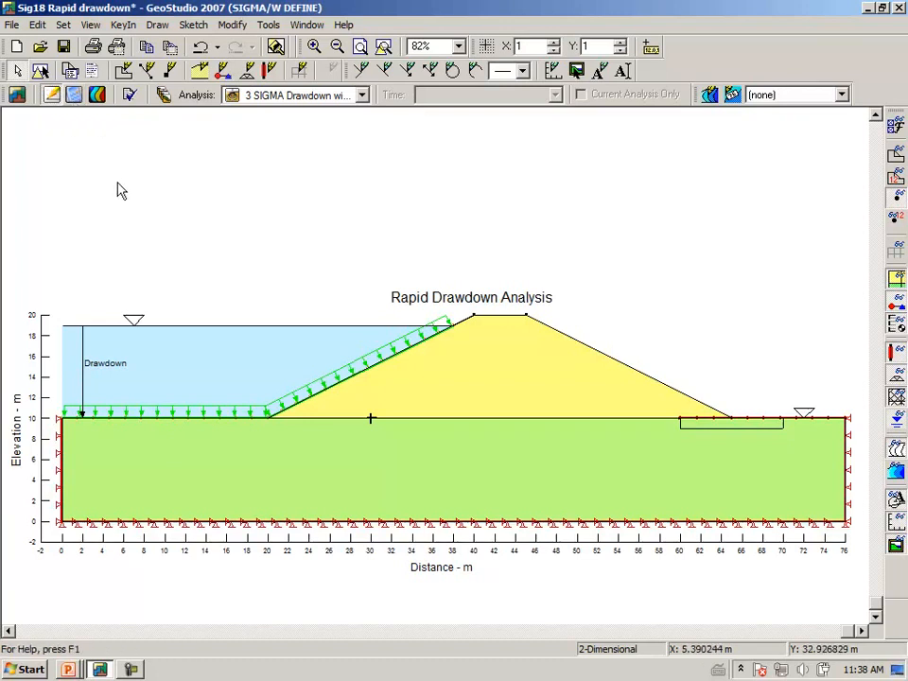
# View the 3 SIGMA Drawdown with time results with contour lines hidden, and step through the saved times from 0 to 30 days.
pyautogui.click(98, 99)
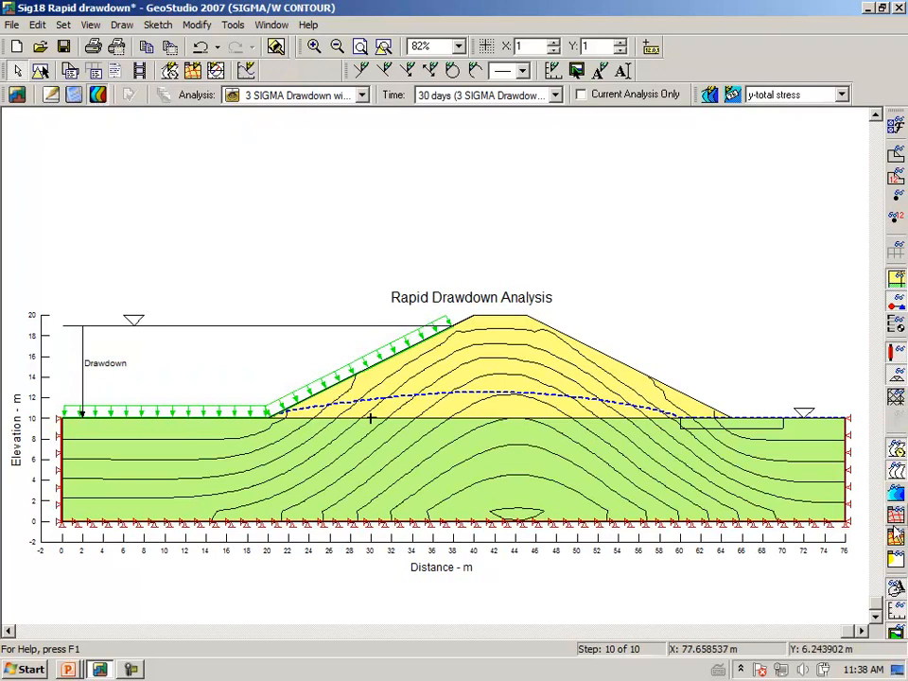
pyautogui.click(896, 472)
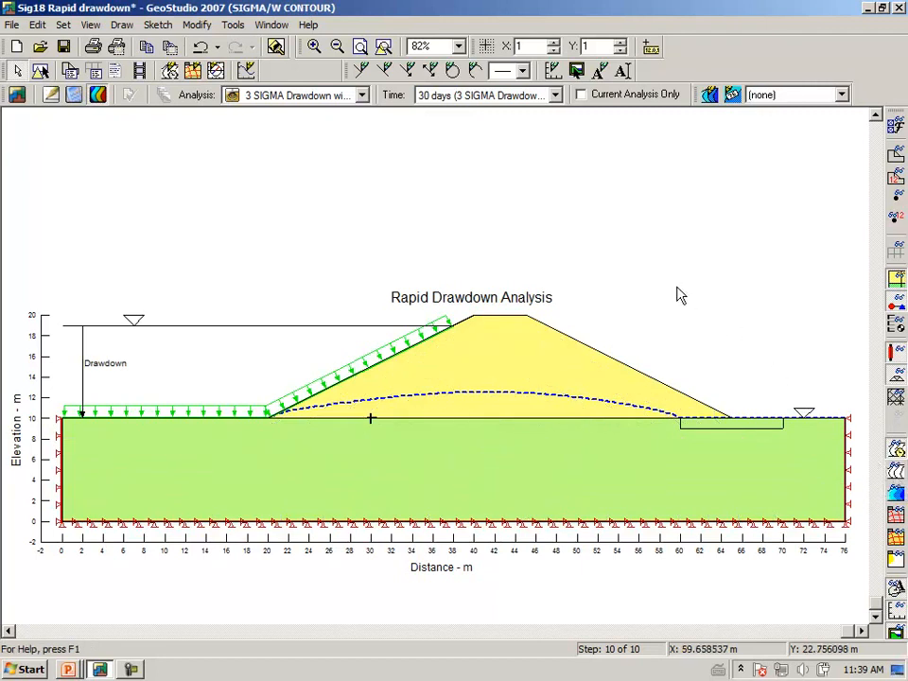
pyautogui.click(555, 97)
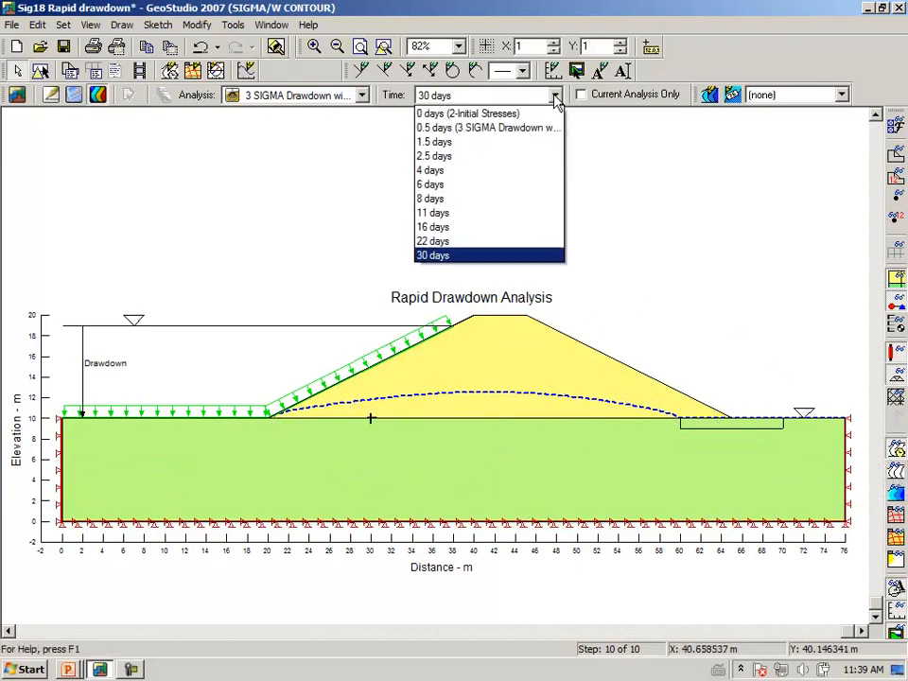
pyautogui.click(503, 114)
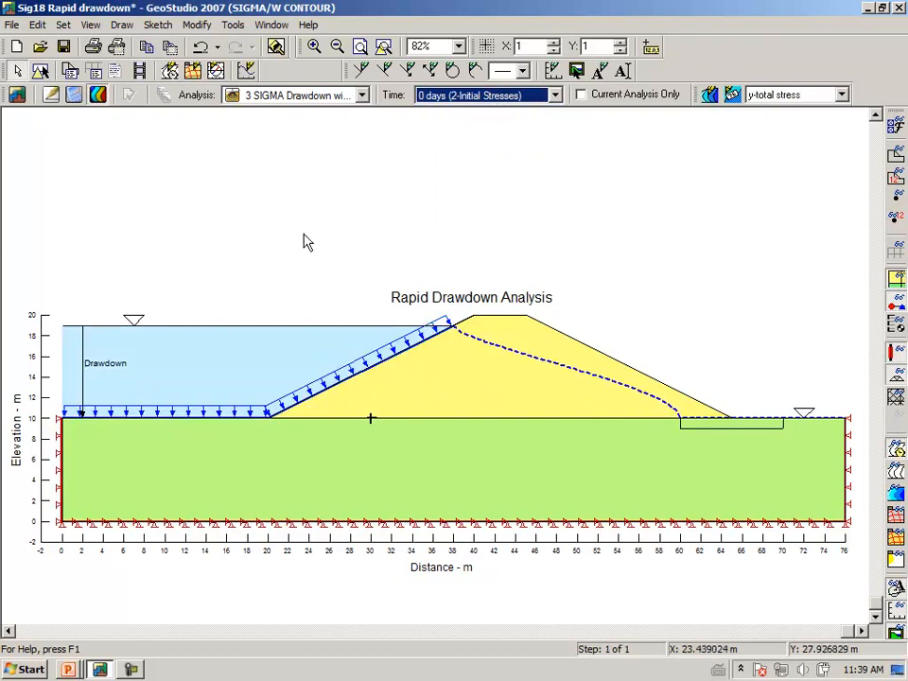
pyautogui.press('Down')
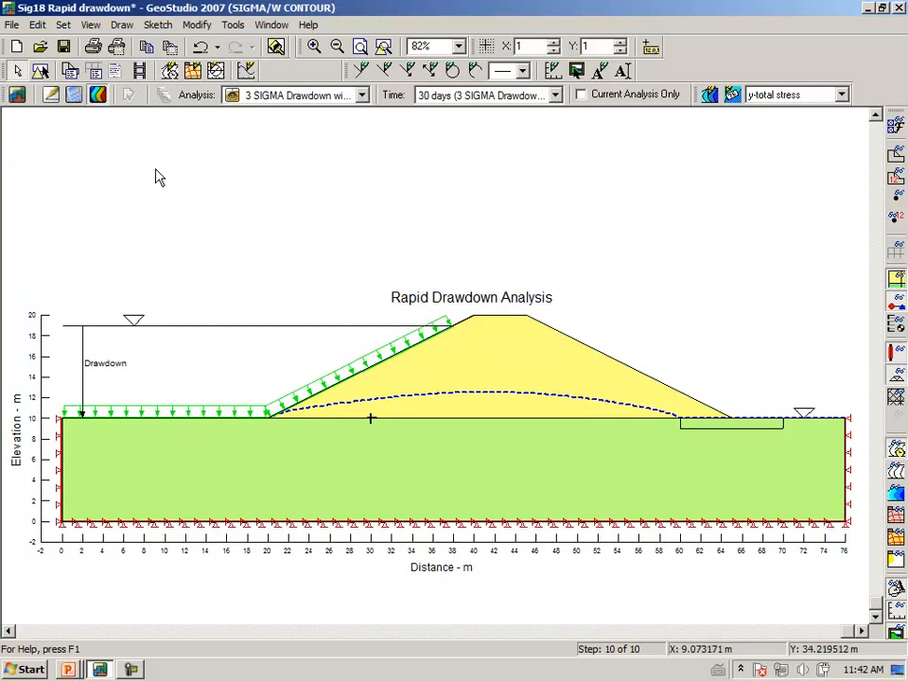
# Open the Upstream face deformation graph, check which model location it is plotted for, and return to the graph.
pyautogui.click(122, 25)
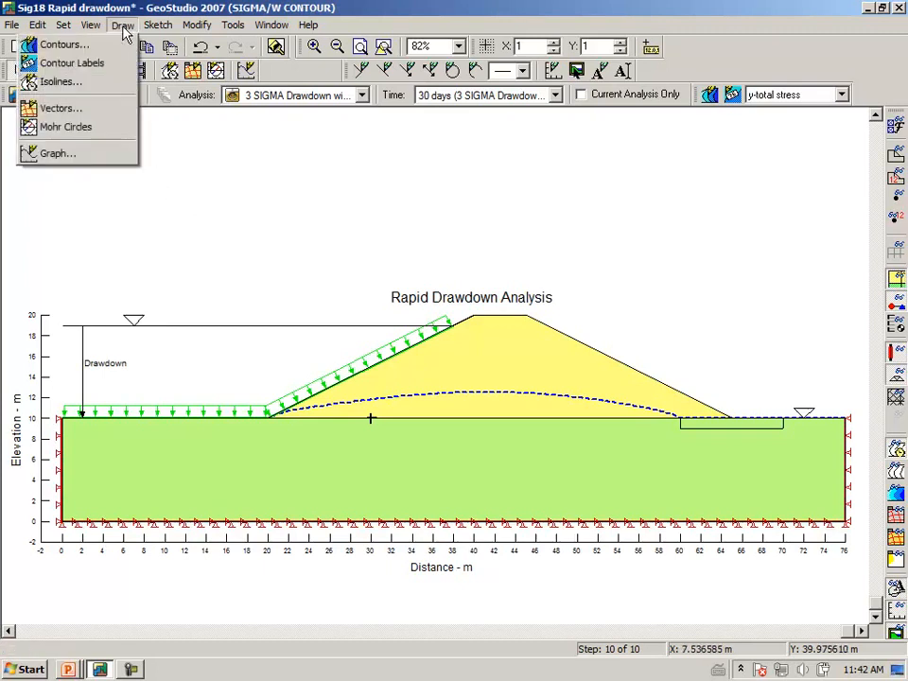
pyautogui.click(83, 154)
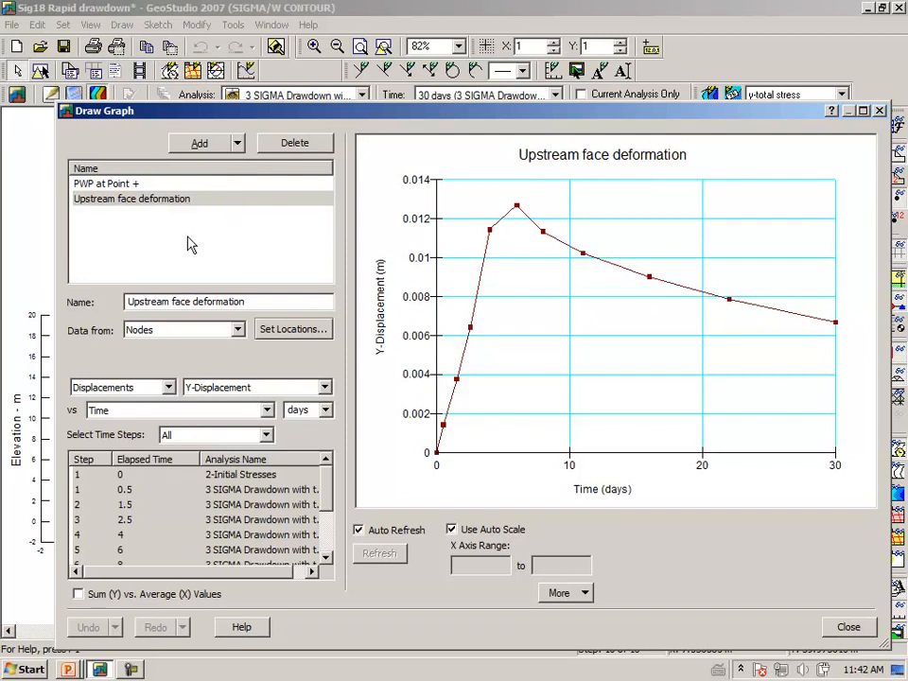
pyautogui.click(270, 329)
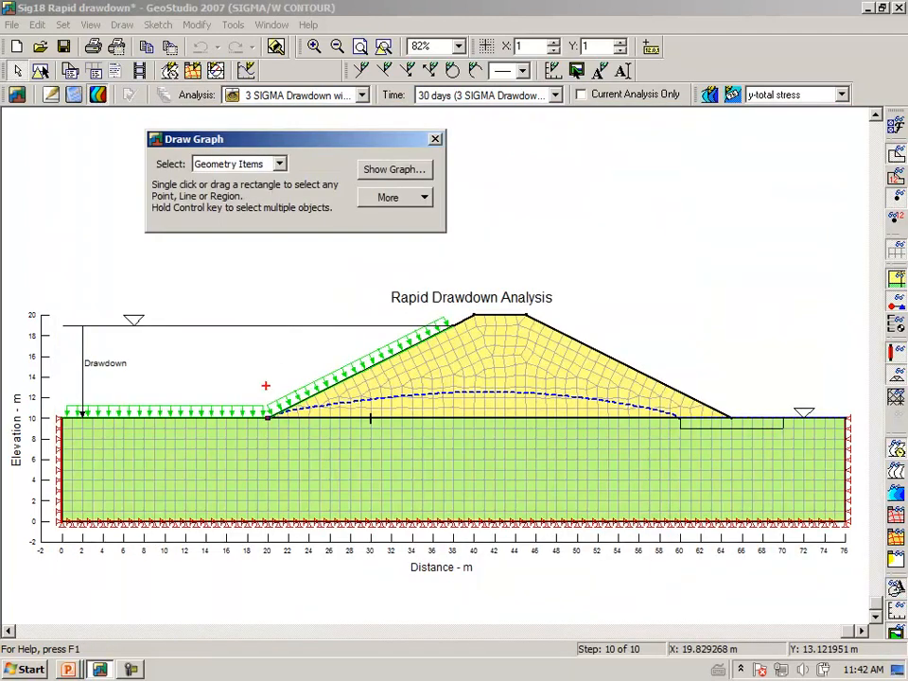
pyautogui.moveTo(247, 429)
pyautogui.mouseDown()
pyautogui.moveTo(287, 433)
pyautogui.moveTo(247, 393)
pyautogui.moveTo(250, 442)
pyautogui.mouseUp()
pyautogui.press('Escape')
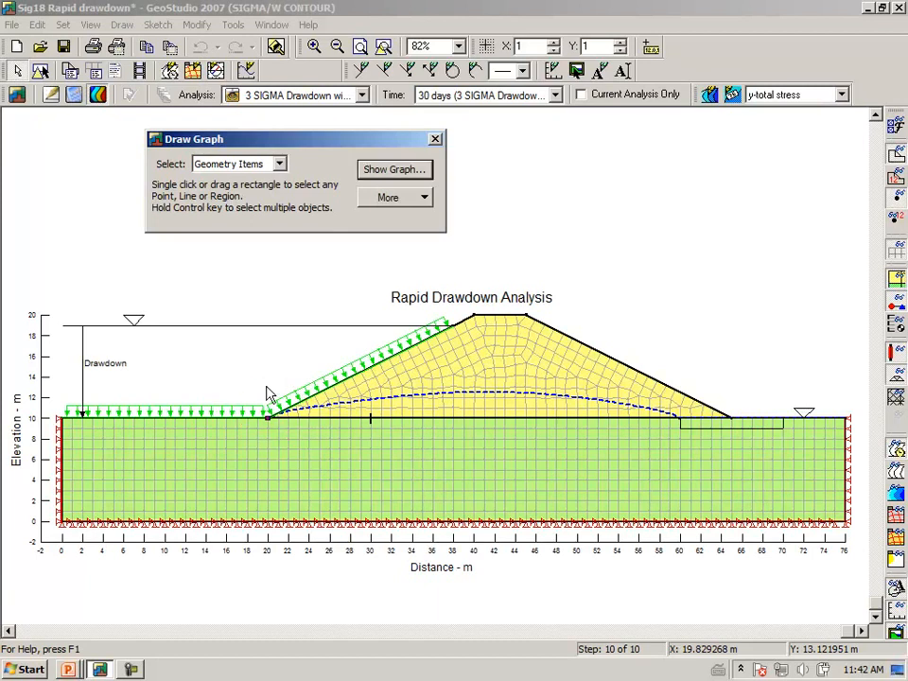
pyautogui.click(393, 170)
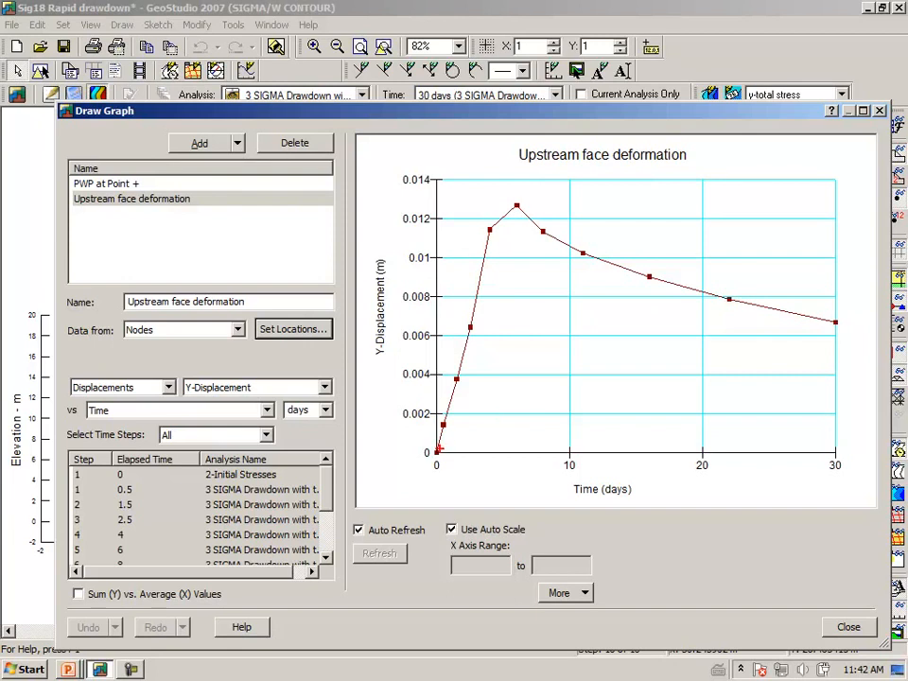
# Examine how Y-displacement develops over time on the Upstream face deformation graph.
pyautogui.moveTo(435, 452); pyautogui.dragTo(467, 346)
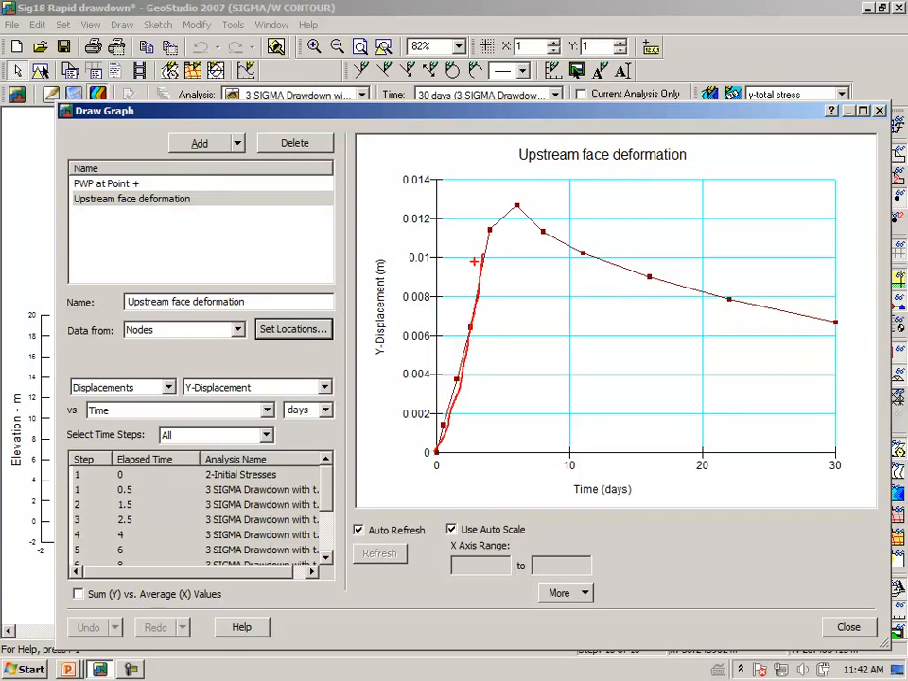
pyautogui.press('Escape')
pyautogui.hotkey('ctrl', '2')
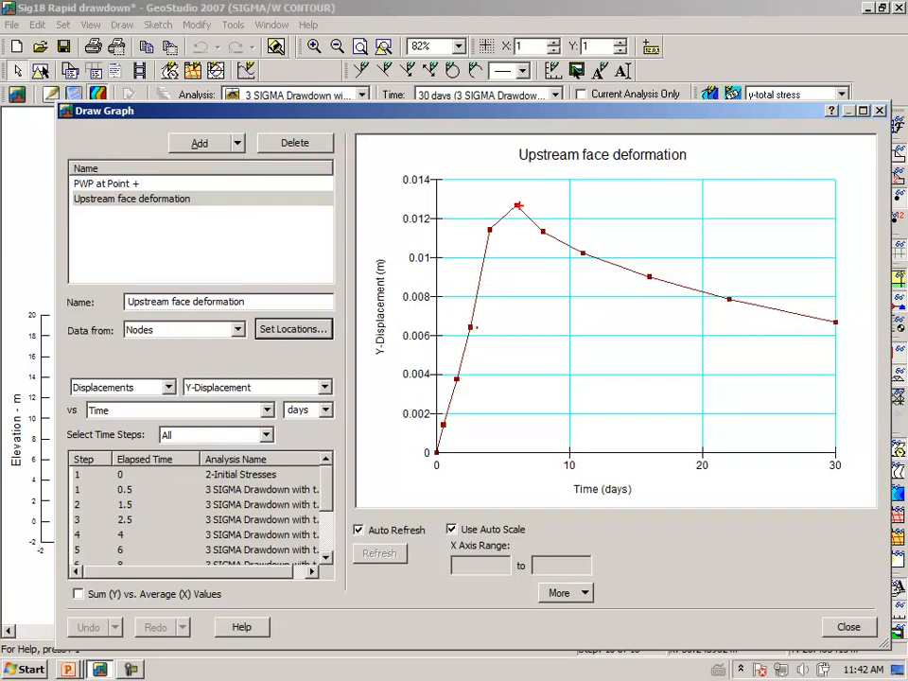
pyautogui.moveTo(522, 195); pyautogui.dragTo(514, 199)
pyautogui.moveTo(465, 382)
pyautogui.mouseDown()
pyautogui.moveTo(481, 300)
pyautogui.moveTo(478, 322)
pyautogui.mouseUp()
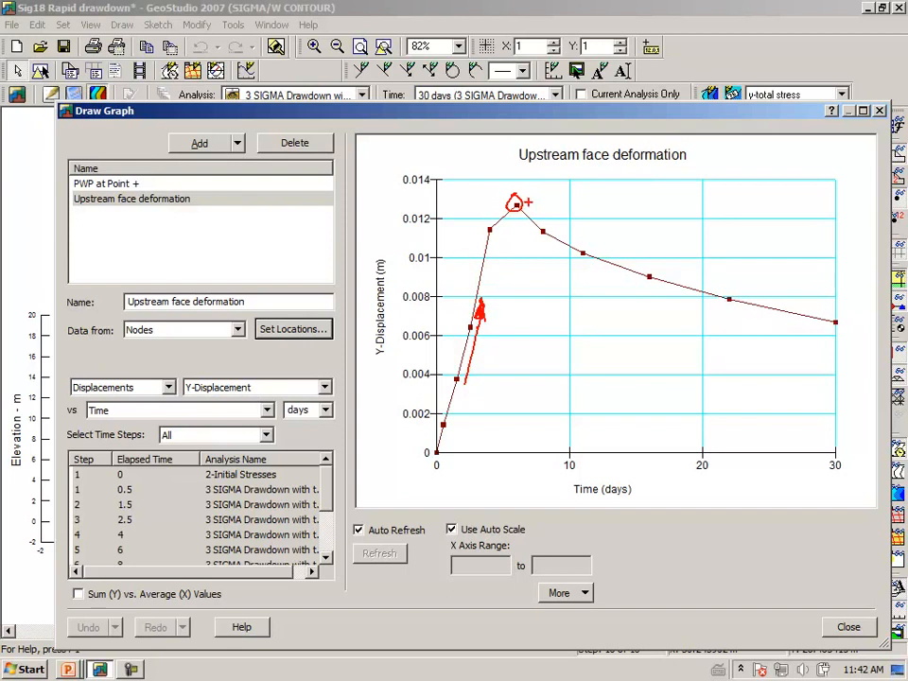
pyautogui.moveTo(527, 202)
pyautogui.mouseDown()
pyautogui.moveTo(570, 237)
pyautogui.moveTo(652, 270)
pyautogui.mouseUp()
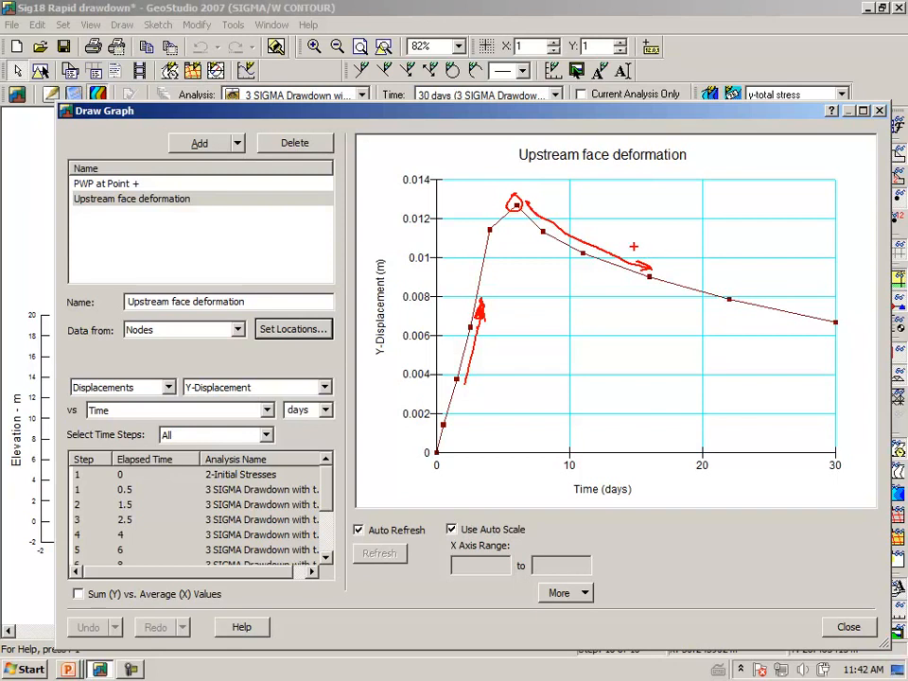
pyautogui.press('Escape')
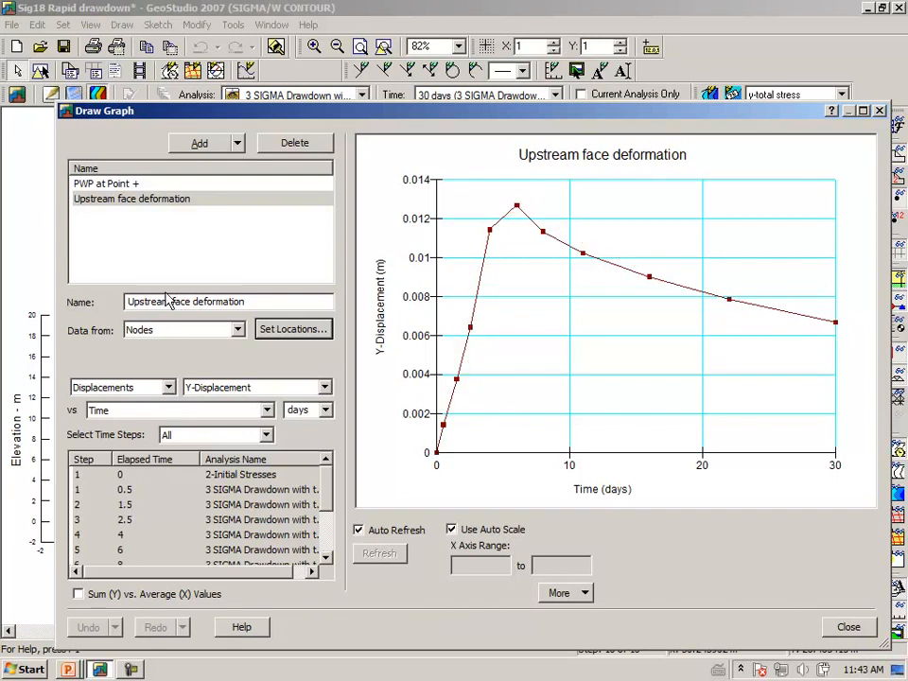
# Open the PWP at Point + graph, check which model location it is plotted for, and return to the graph.
pyautogui.click(110, 185)
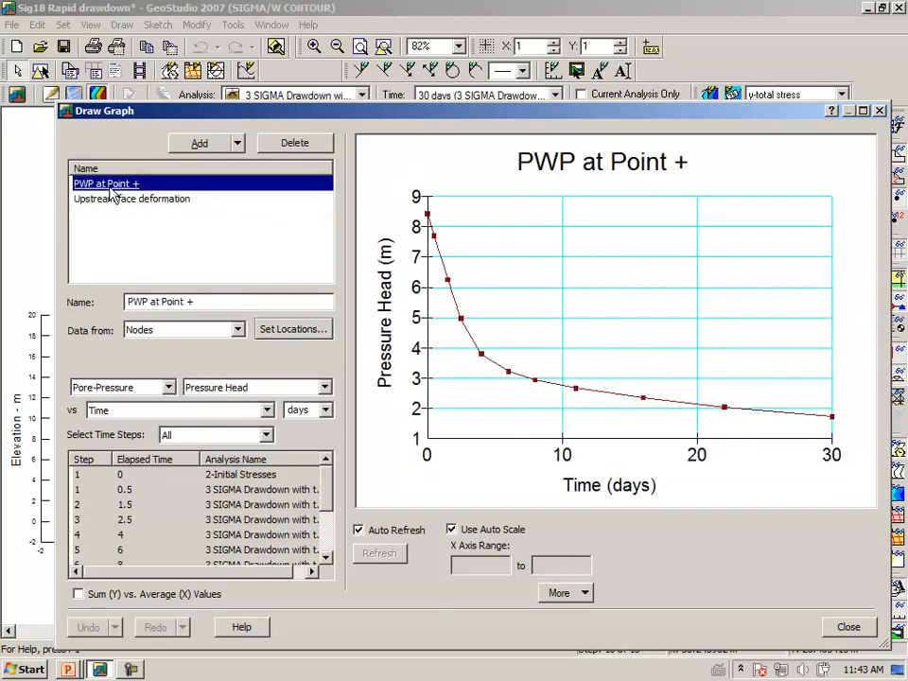
pyautogui.click(294, 333)
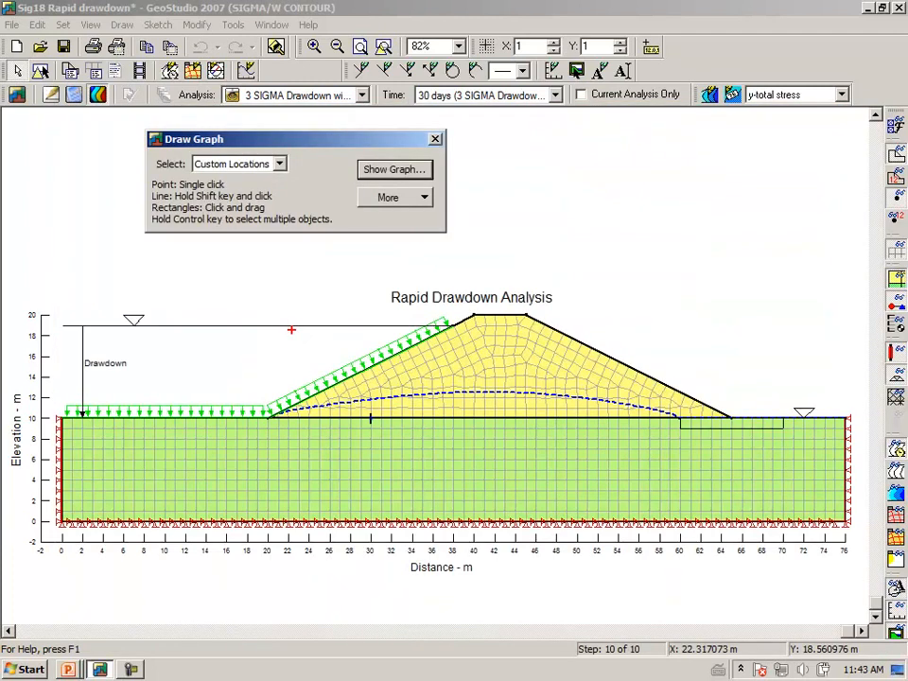
pyautogui.moveTo(352, 423)
pyautogui.mouseDown()
pyautogui.moveTo(397, 420)
pyautogui.moveTo(358, 452)
pyautogui.mouseUp()
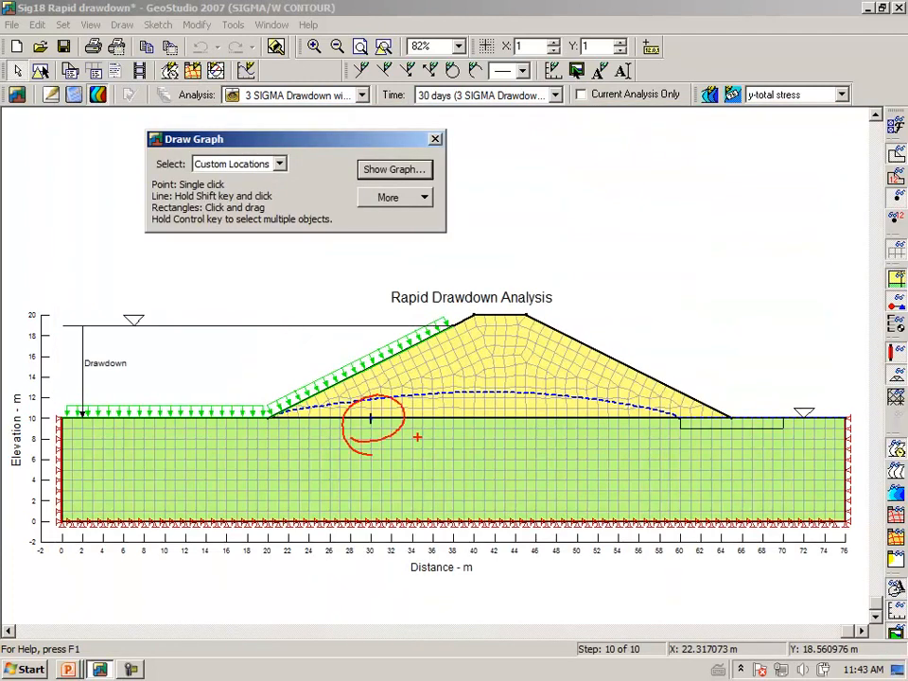
pyautogui.press('Escape')
pyautogui.click(397, 172)
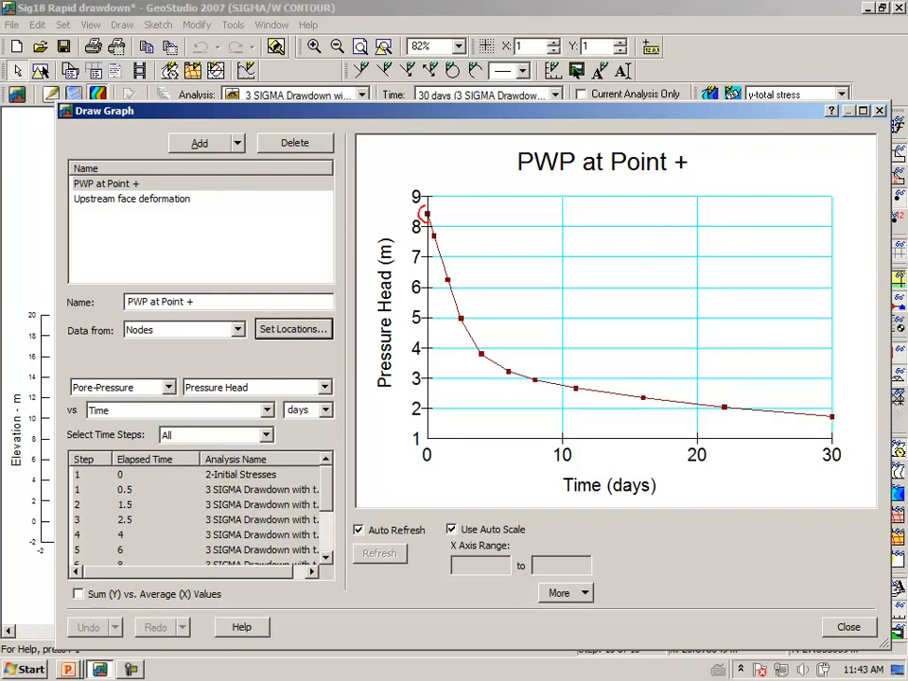
# Examine how pressure head changes over time on the PWP at Point + graph, and close the graph.
pyautogui.moveTo(436, 208)
pyautogui.mouseDown()
pyautogui.moveTo(431, 221)
pyautogui.moveTo(481, 342)
pyautogui.mouseUp()
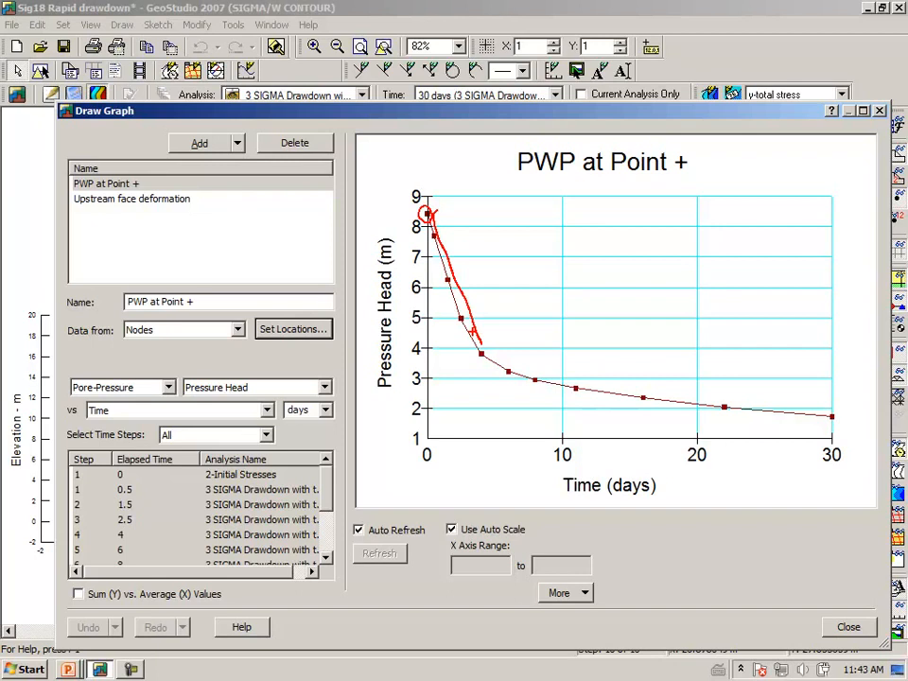
pyautogui.moveTo(480, 340)
pyautogui.mouseDown()
pyautogui.moveTo(522, 366)
pyautogui.moveTo(582, 379)
pyautogui.moveTo(818, 406)
pyautogui.mouseUp()
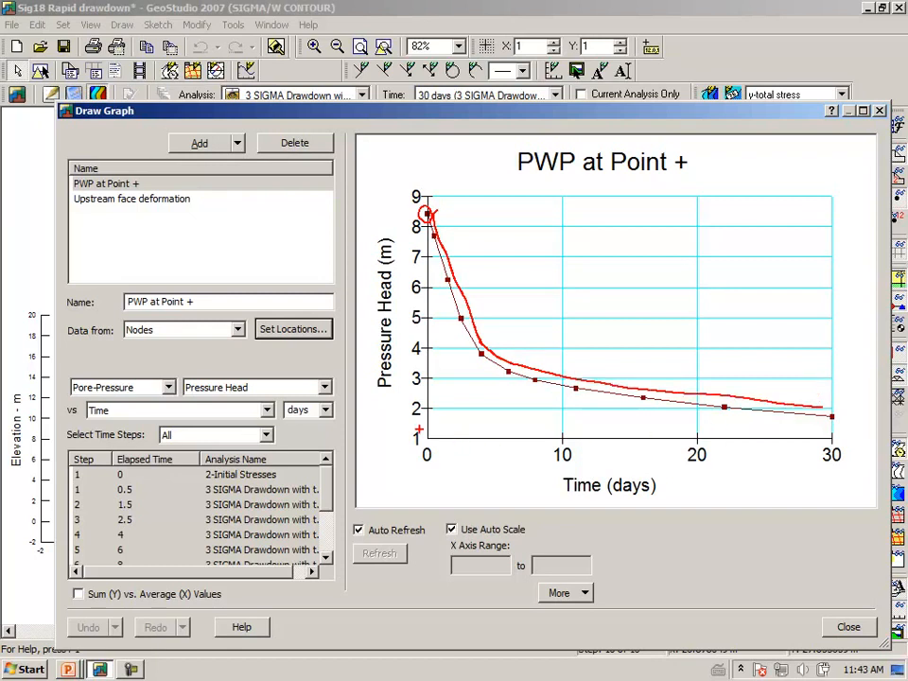
pyautogui.press('Escape')
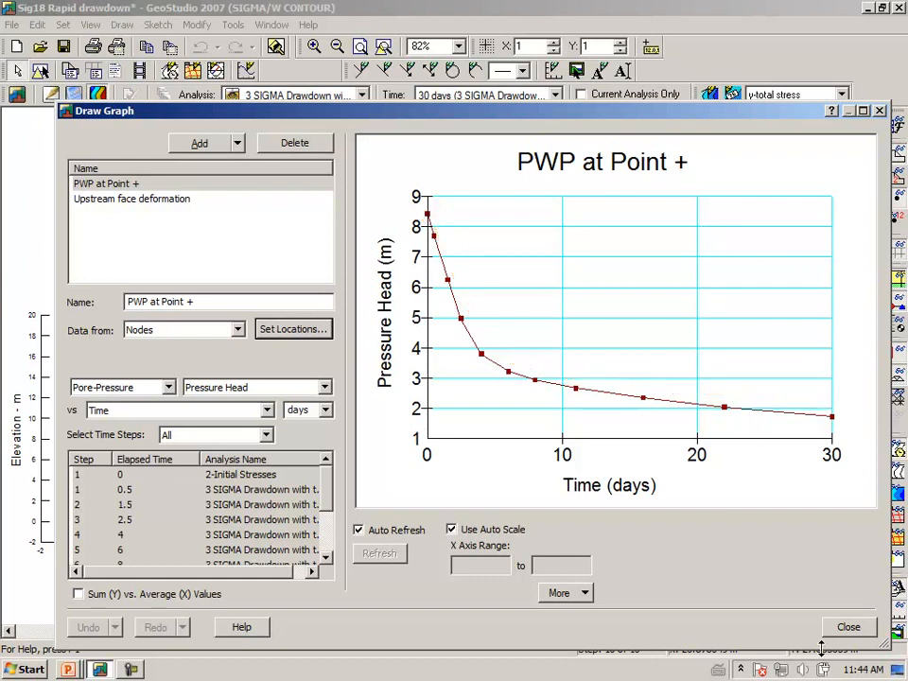
pyautogui.click(844, 629)
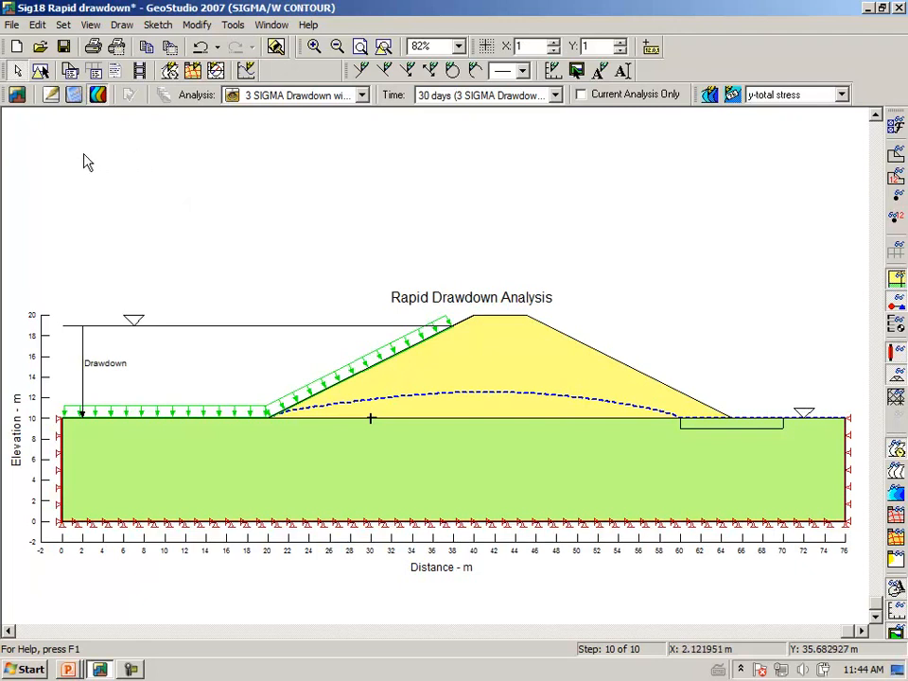
# Review the Stability with SIGMA pwp analysis definition, including its parent, analysis type, pore-water pressure source and time setting, and close the analyses list.
pyautogui.click(53, 99)
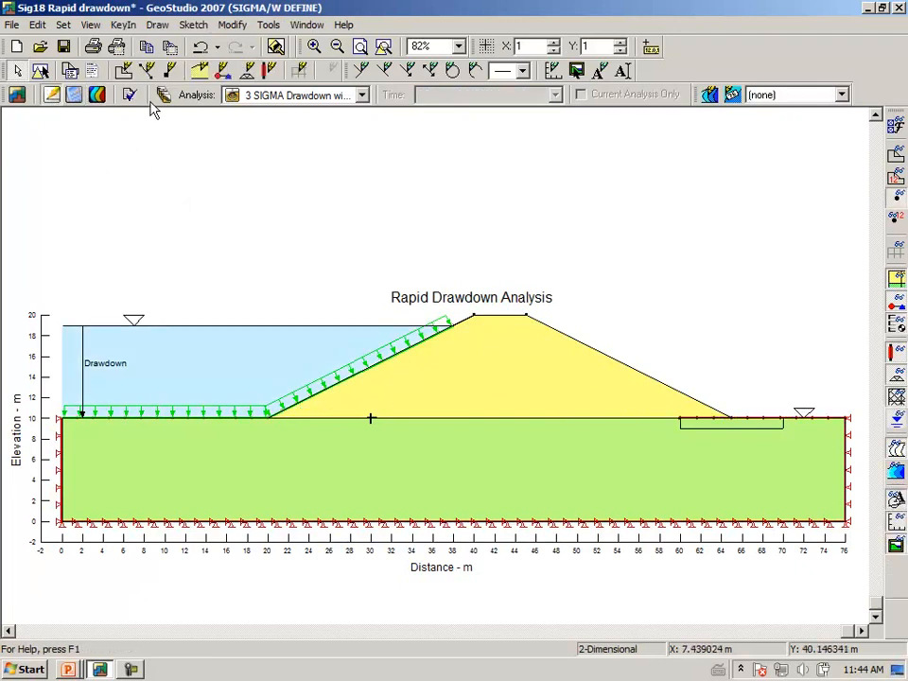
pyautogui.click(162, 95)
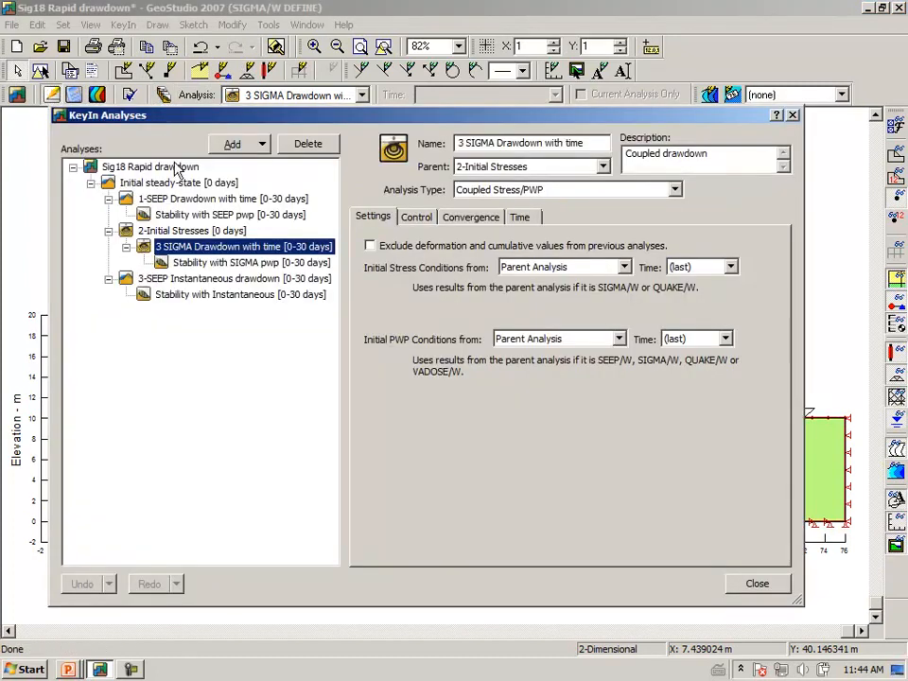
pyautogui.click(185, 263)
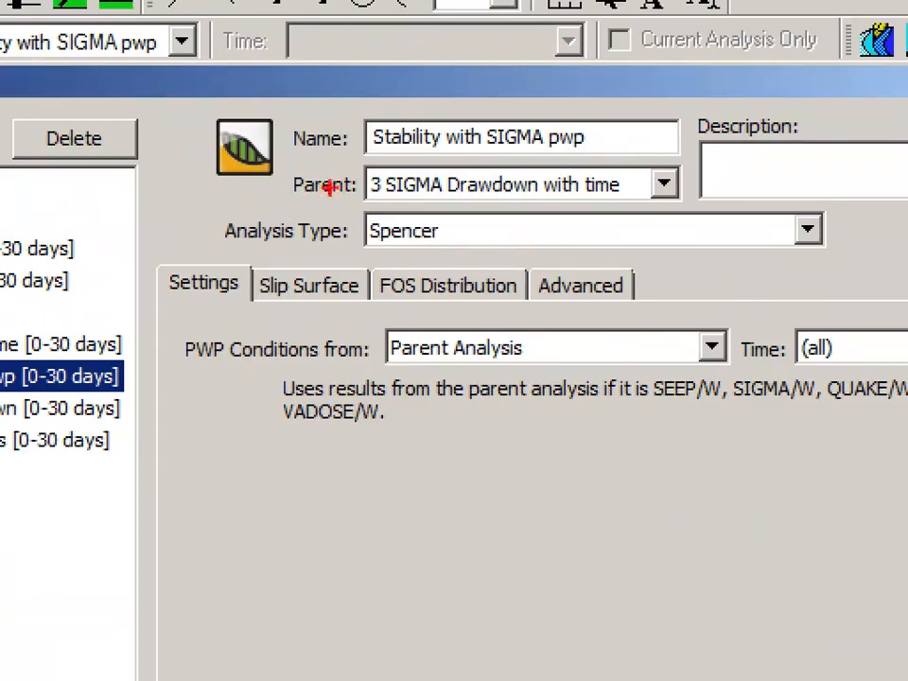
pyautogui.moveTo(195, 184)
pyautogui.mouseDown()
pyautogui.moveTo(231, 187)
pyautogui.moveTo(283, 145)
pyautogui.moveTo(201, 112)
pyautogui.moveTo(195, 159)
pyautogui.moveTo(213, 185)
pyautogui.mouseUp()
pyautogui.moveTo(341, 248)
pyautogui.mouseDown()
pyautogui.moveTo(416, 253)
pyautogui.moveTo(465, 227)
pyautogui.moveTo(364, 220)
pyautogui.moveTo(326, 253)
pyautogui.mouseUp()
pyautogui.moveTo(359, 362)
pyautogui.mouseDown()
pyautogui.moveTo(457, 373)
pyautogui.moveTo(527, 359)
pyautogui.moveTo(480, 331)
pyautogui.moveTo(390, 340)
pyautogui.mouseUp()
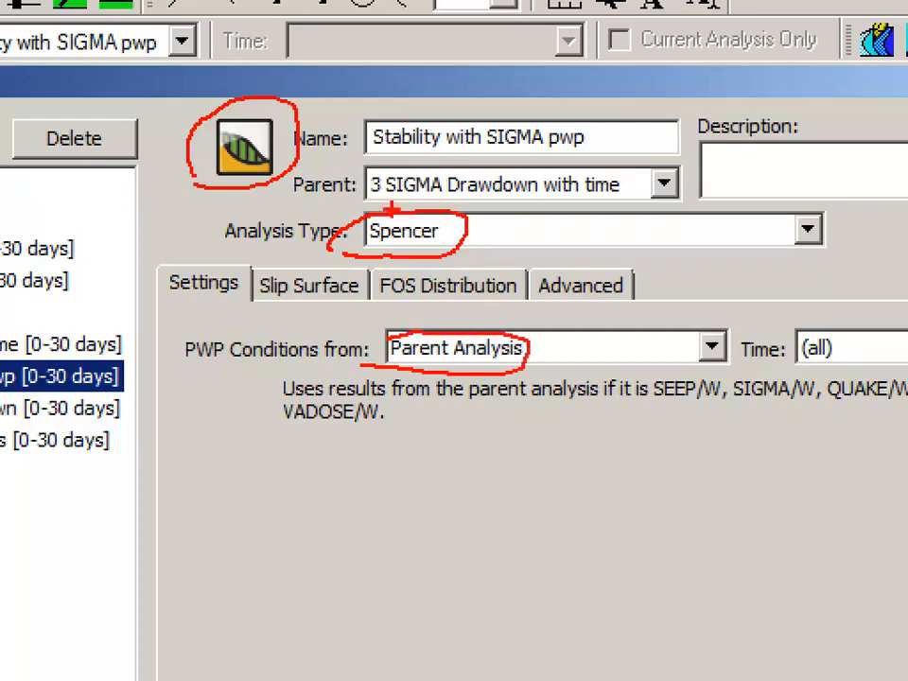
pyautogui.moveTo(390, 197); pyautogui.dragTo(480, 196)
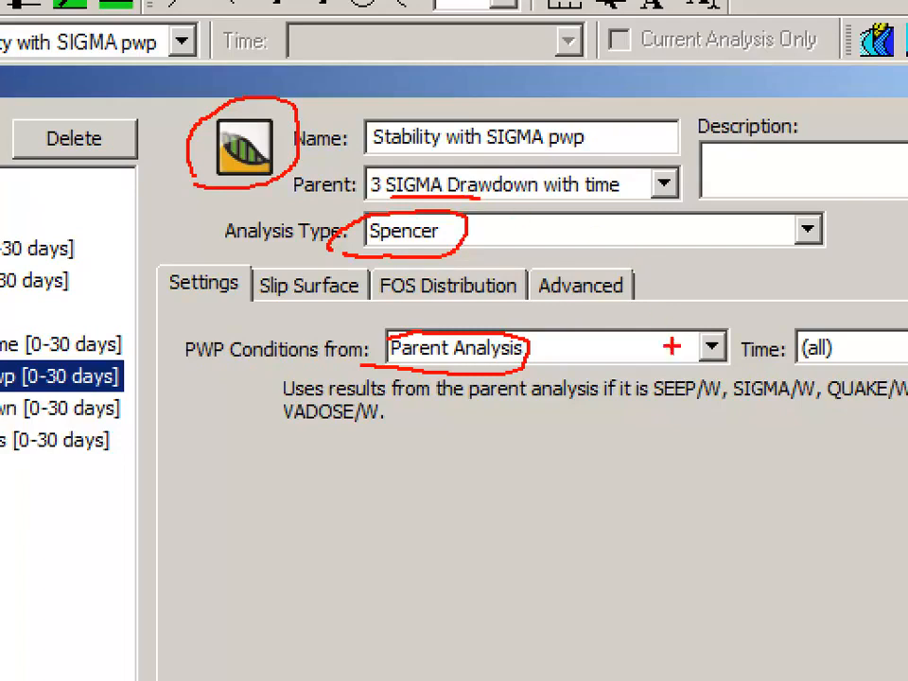
pyautogui.moveTo(747, 378)
pyautogui.mouseDown()
pyautogui.moveTo(858, 367)
pyautogui.moveTo(856, 312)
pyautogui.moveTo(813, 300)
pyautogui.moveTo(735, 350)
pyautogui.moveTo(865, 364)
pyautogui.mouseUp()
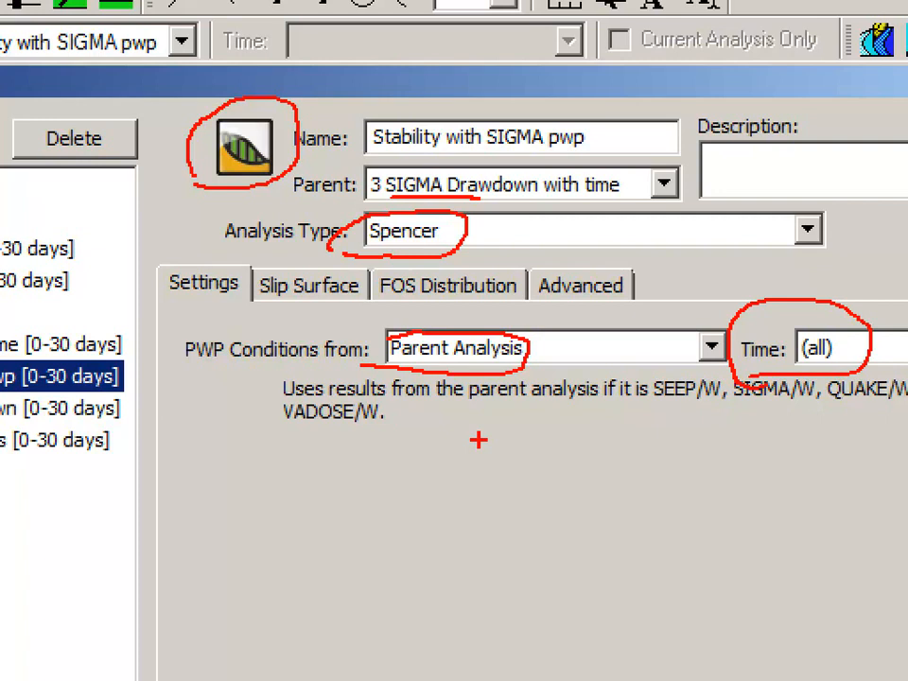
pyautogui.press('Escape')
pyautogui.click(747, 588)
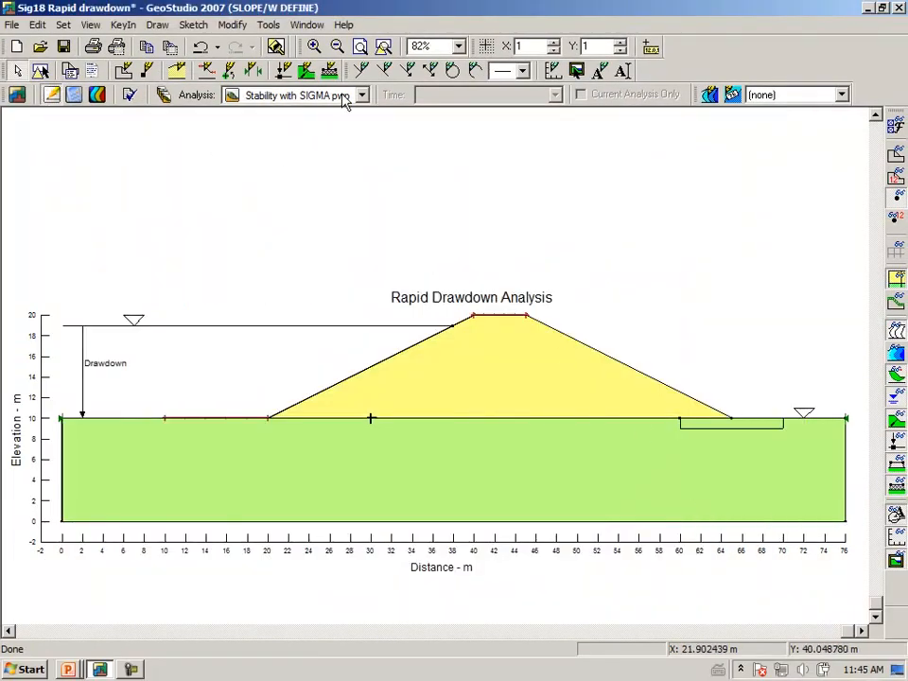
# View the Stability with SIGMA pwp results and step through the saved times from 0.5 to 11 days.
pyautogui.click(130, 98)
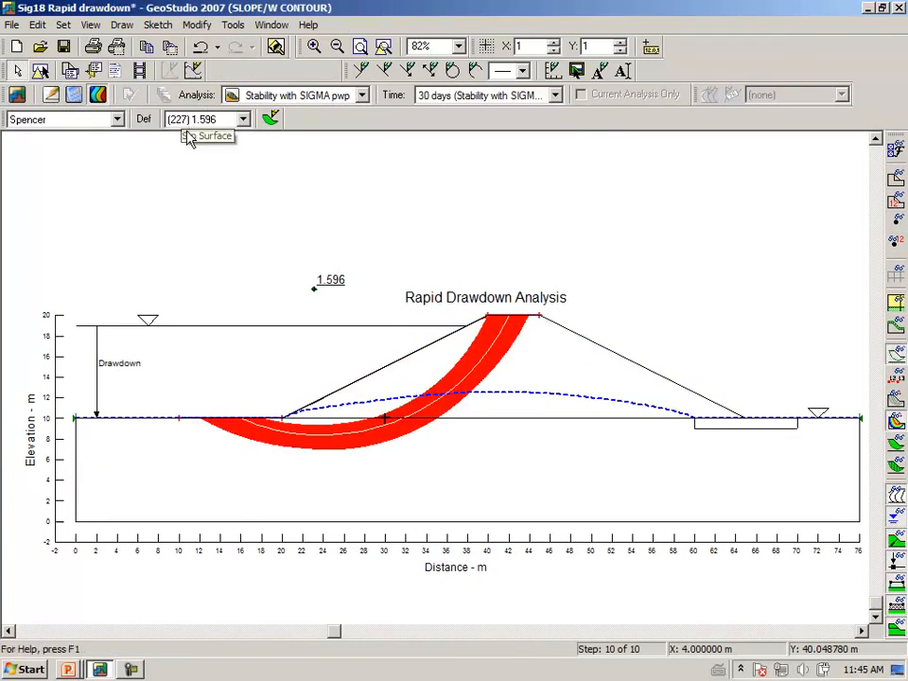
pyautogui.click(556, 95)
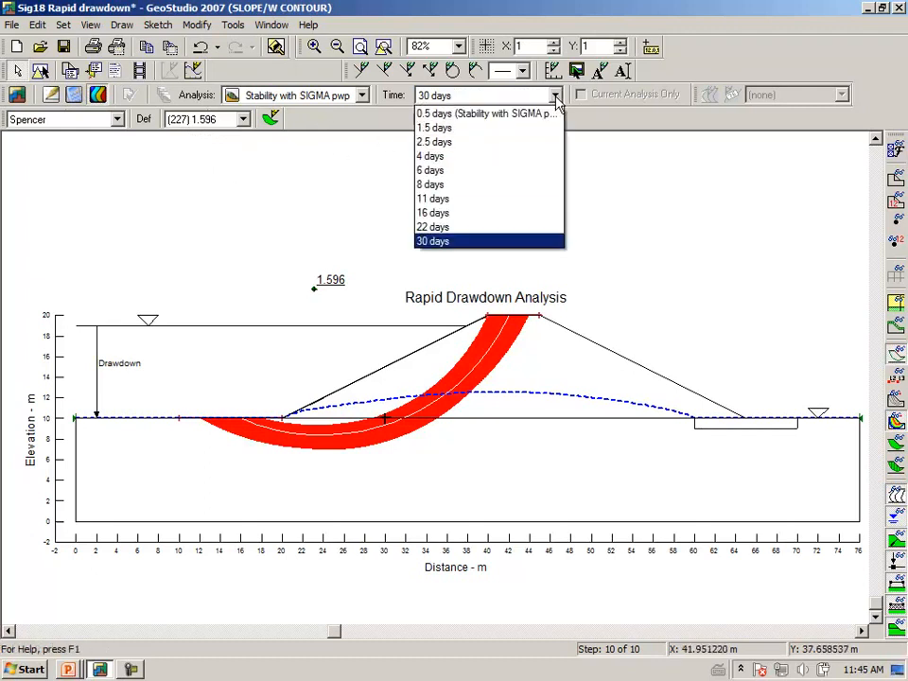
pyautogui.click(480, 114)
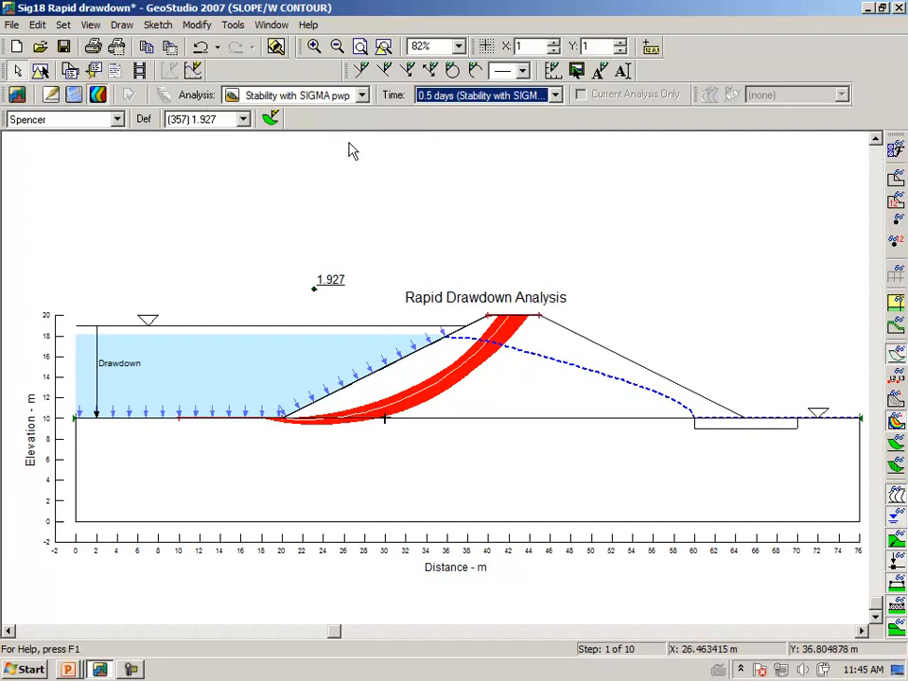
pyautogui.scroll(-1, 560, 104)
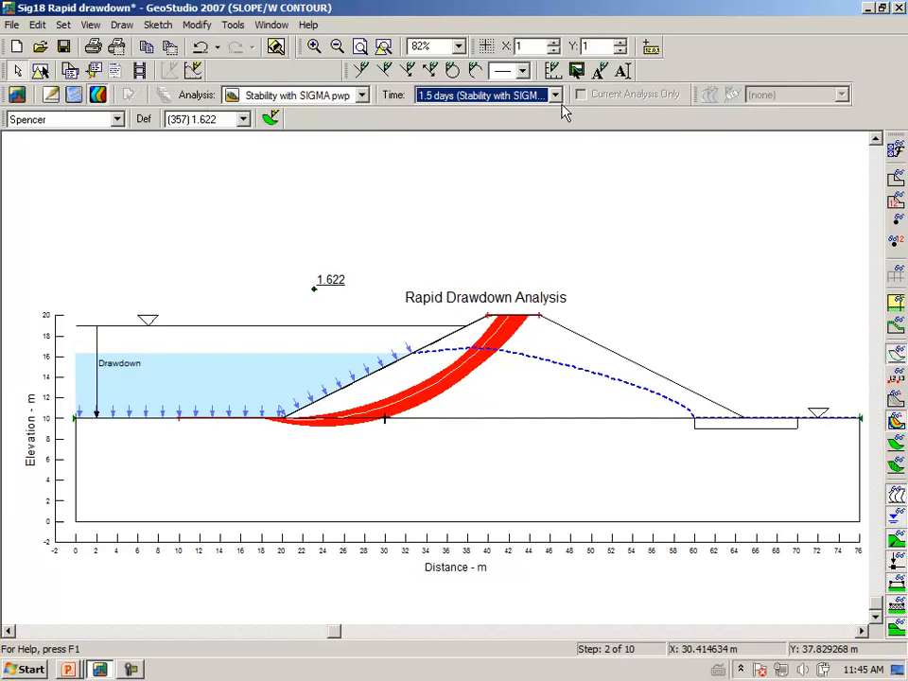
pyautogui.scroll(-1, 563, 111)
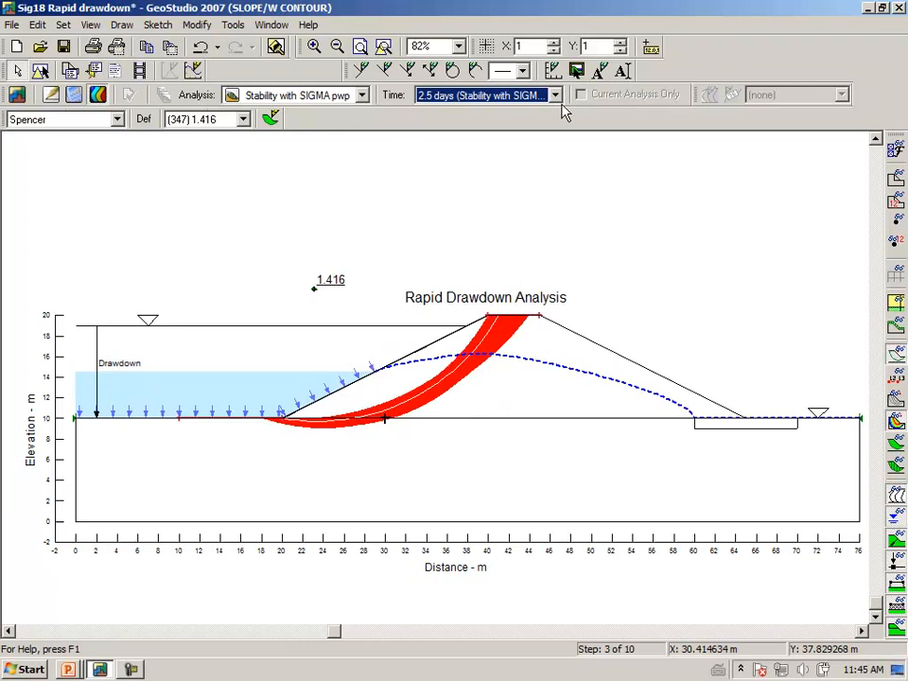
pyautogui.scroll(-1, 563, 112)
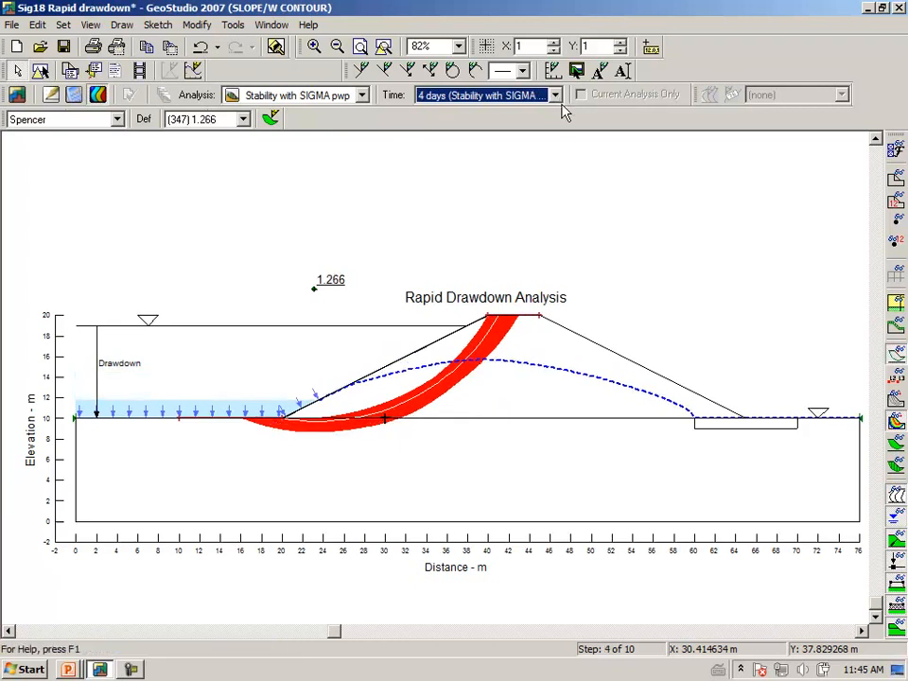
pyautogui.scroll(-1, 562, 111)
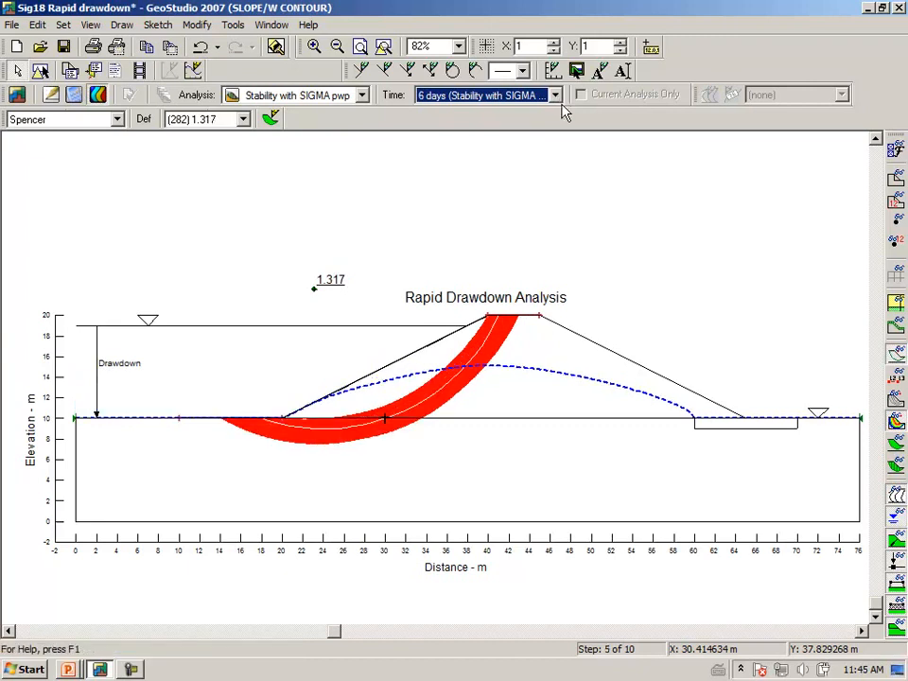
pyautogui.scroll(-1, 563, 112)
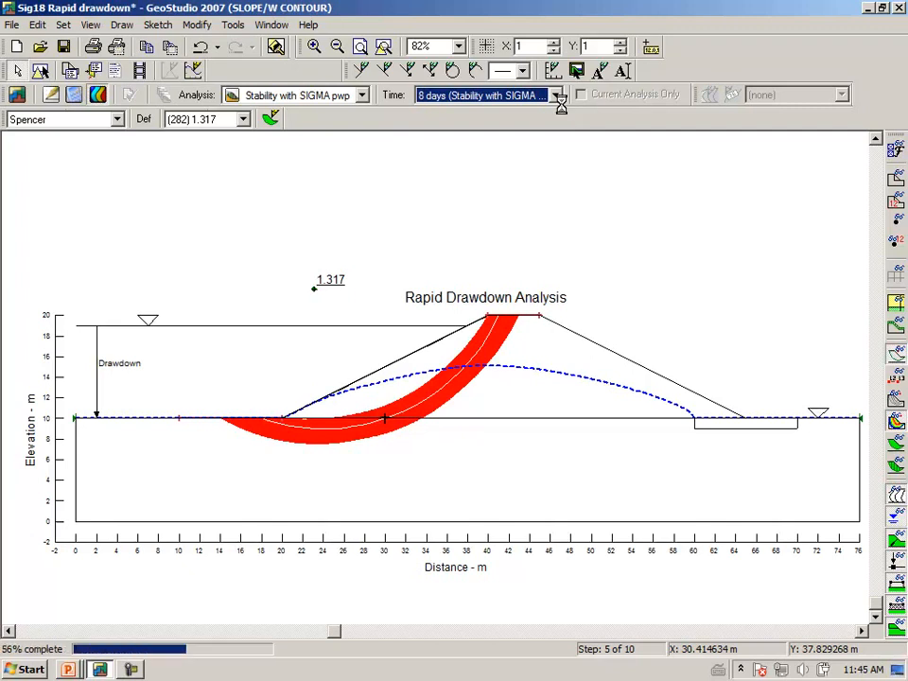
pyautogui.scroll(-1, 563, 112)
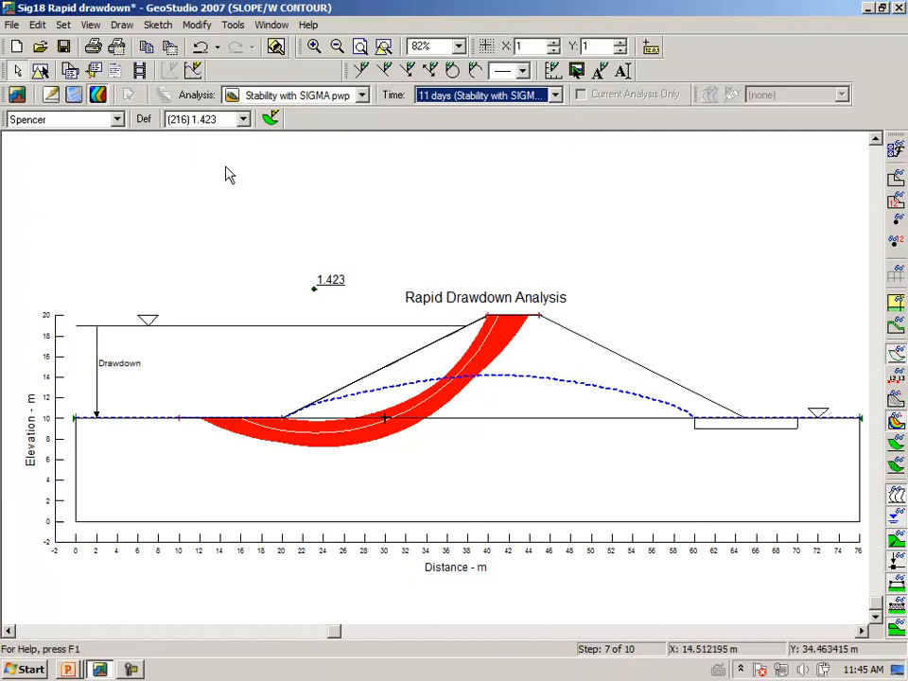
# Open the slip surfaces list and plot Factor of Safety vs Time for slip surface 216.
pyautogui.click(123, 26)
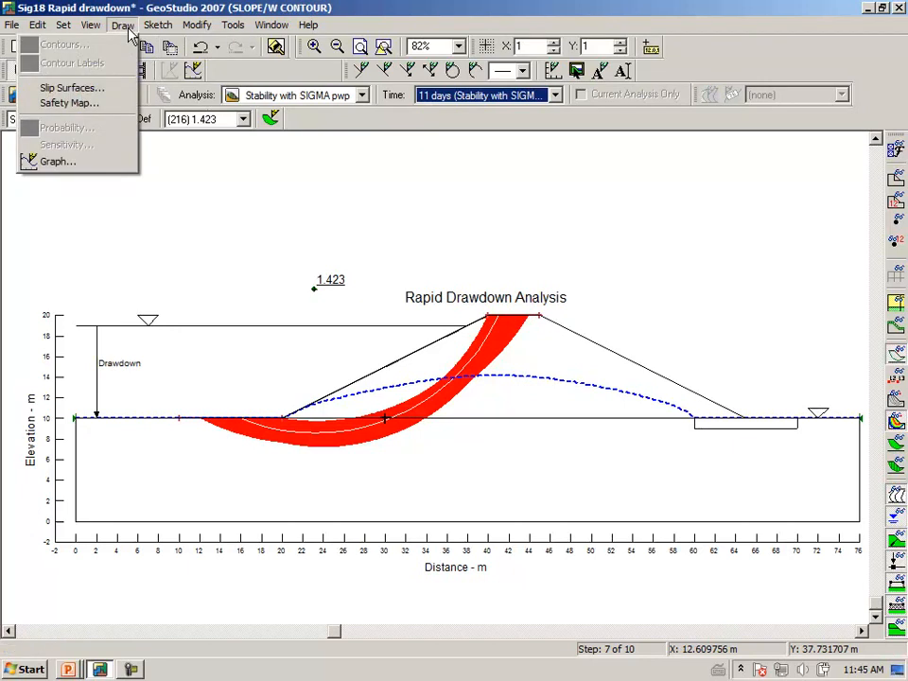
pyautogui.click(98, 89)
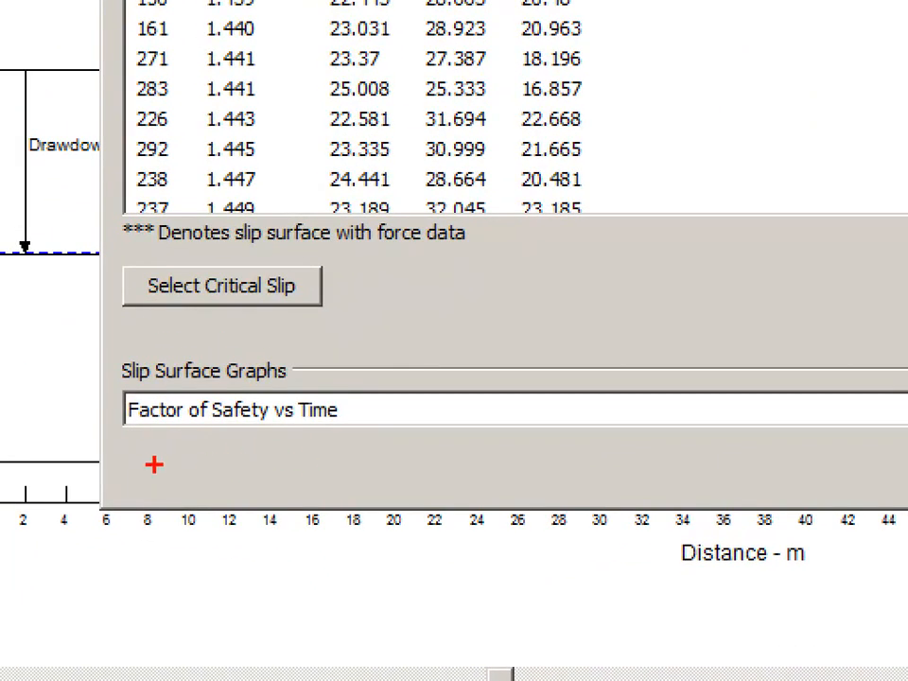
pyautogui.moveTo(142, 456)
pyautogui.mouseDown()
pyautogui.moveTo(283, 452)
pyautogui.moveTo(354, 391)
pyautogui.moveTo(182, 326)
pyautogui.moveTo(115, 411)
pyautogui.moveTo(146, 465)
pyautogui.mouseUp()
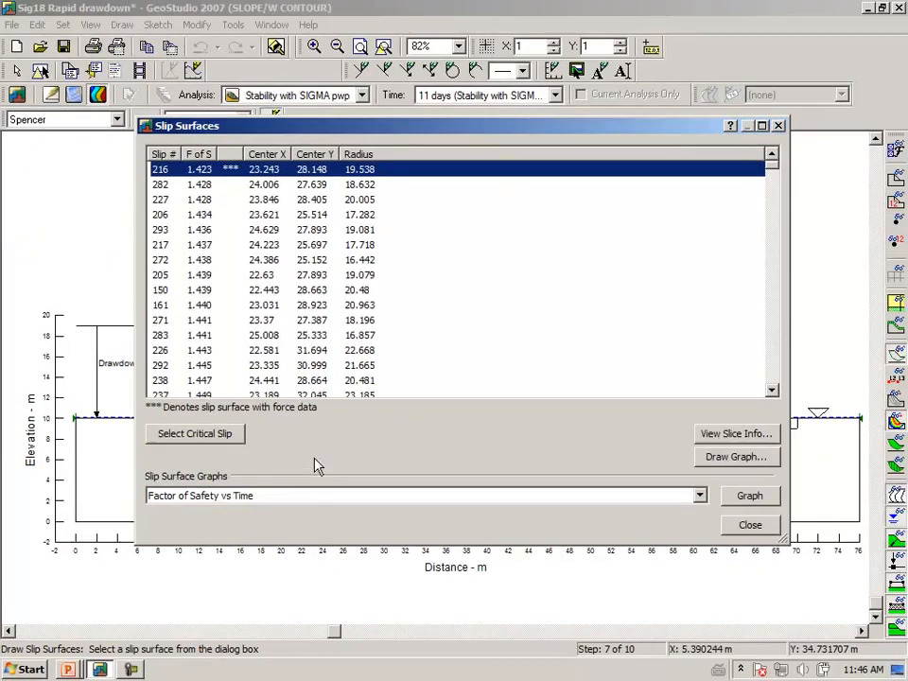
pyautogui.click(757, 499)
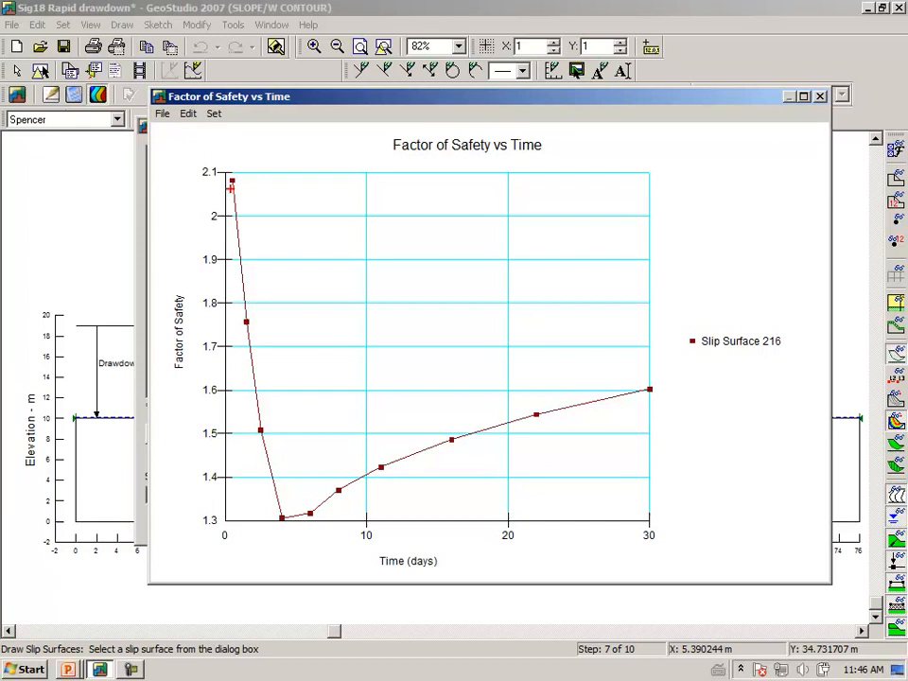
# Examine how the factor of safety falls and recovers over time on the Factor of Safety vs Time graph, and close it.
pyautogui.moveTo(210, 194)
pyautogui.mouseDown()
pyautogui.moveTo(248, 187)
pyautogui.moveTo(218, 185)
pyautogui.mouseUp()
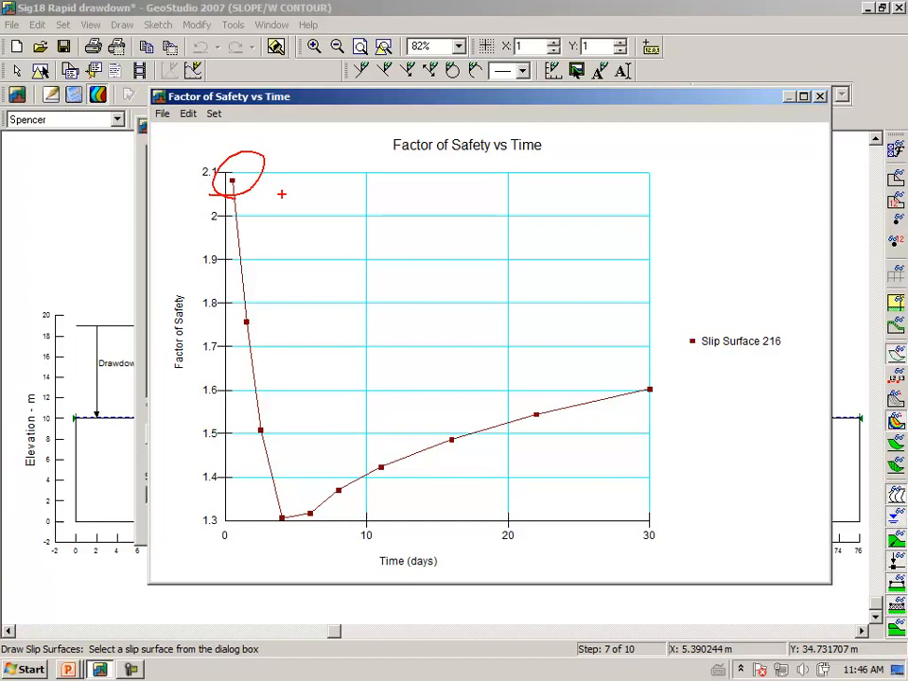
pyautogui.moveTo(254, 274)
pyautogui.mouseDown()
pyautogui.moveTo(262, 343)
pyautogui.moveTo(272, 334)
pyautogui.mouseUp()
pyautogui.moveTo(271, 380)
pyautogui.mouseDown()
pyautogui.moveTo(275, 433)
pyautogui.moveTo(286, 421)
pyautogui.mouseUp()
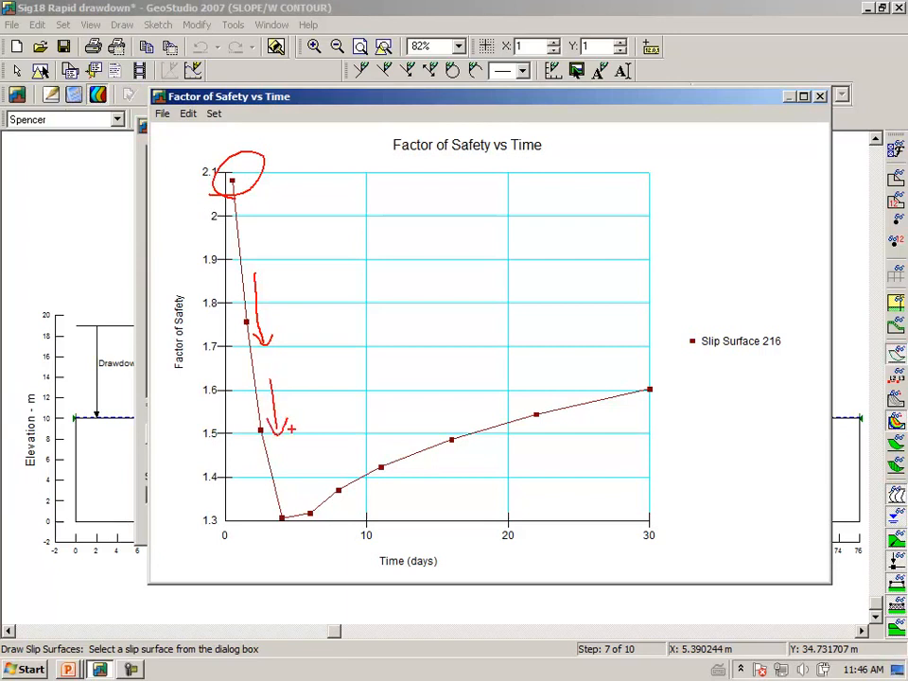
pyautogui.moveTo(278, 462)
pyautogui.mouseDown()
pyautogui.moveTo(285, 499)
pyautogui.moveTo(295, 482)
pyautogui.mouseUp()
pyautogui.moveTo(285, 511)
pyautogui.mouseDown()
pyautogui.moveTo(276, 511)
pyautogui.moveTo(286, 509)
pyautogui.mouseUp()
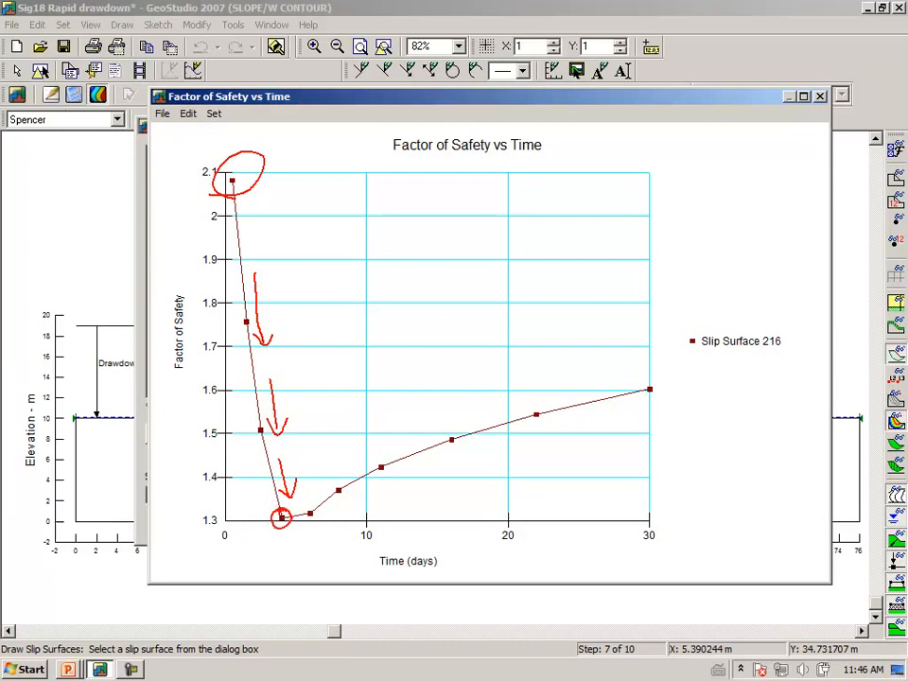
pyautogui.moveTo(286, 517); pyautogui.dragTo(352, 485)
pyautogui.moveTo(339, 489)
pyautogui.mouseDown()
pyautogui.moveTo(525, 402)
pyautogui.moveTo(648, 371)
pyautogui.mouseUp()
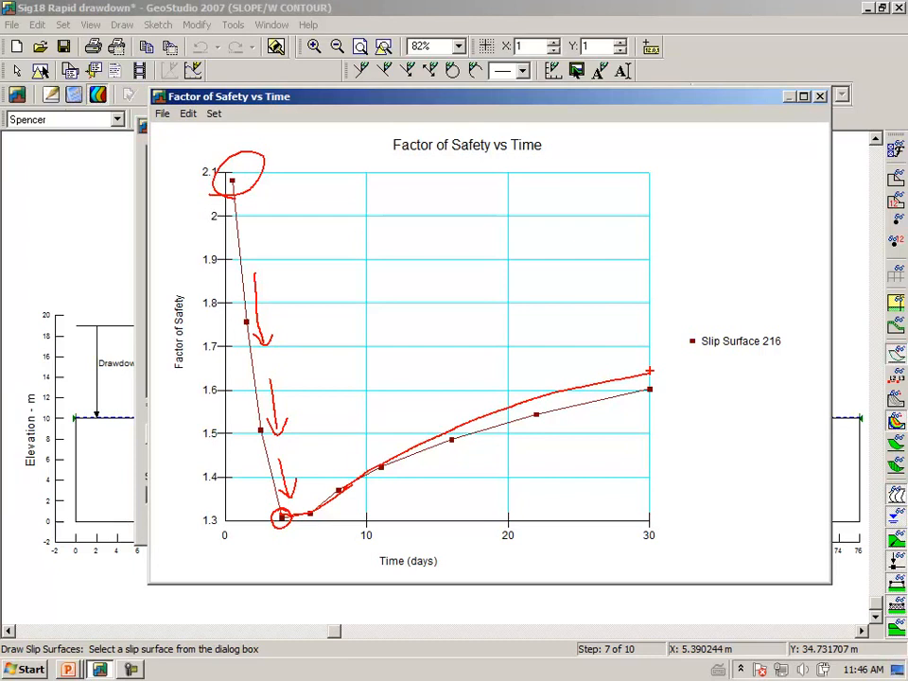
pyautogui.moveTo(271, 531)
pyautogui.mouseDown()
pyautogui.moveTo(293, 496)
pyautogui.moveTo(296, 541)
pyautogui.mouseUp()
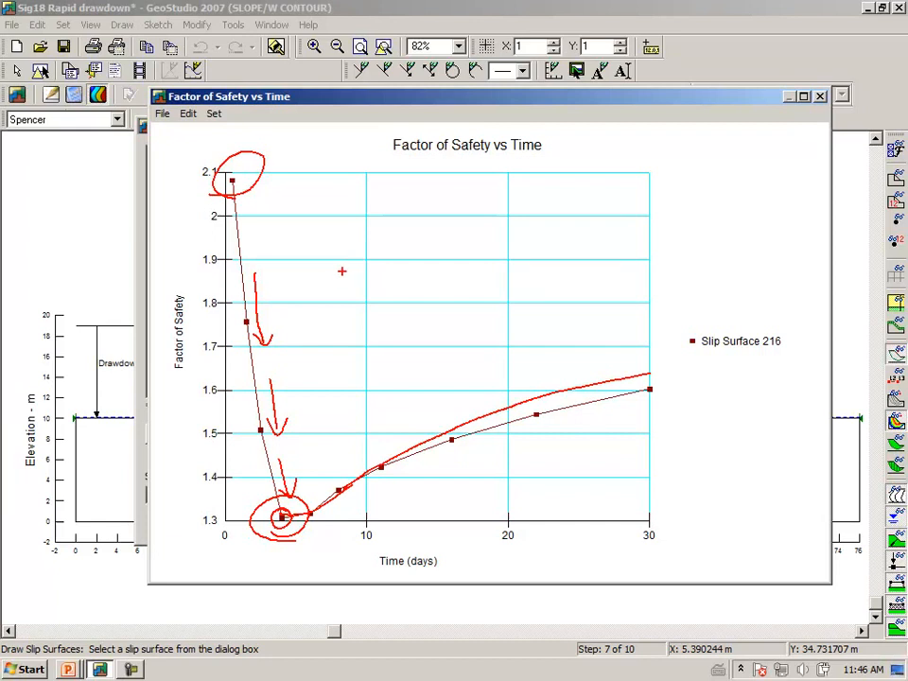
pyautogui.press('Escape')
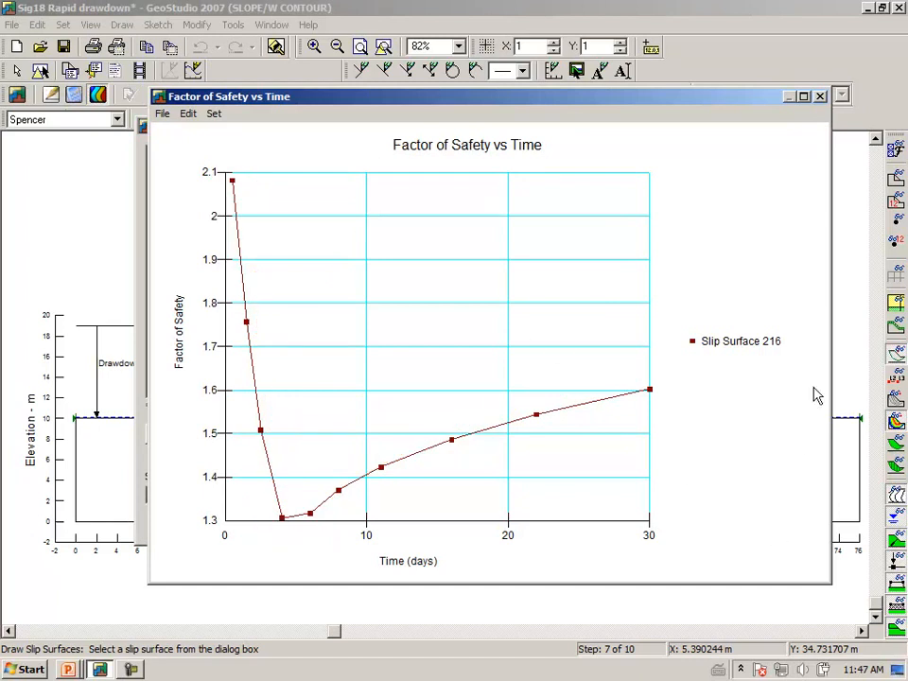
pyautogui.click(819, 98)
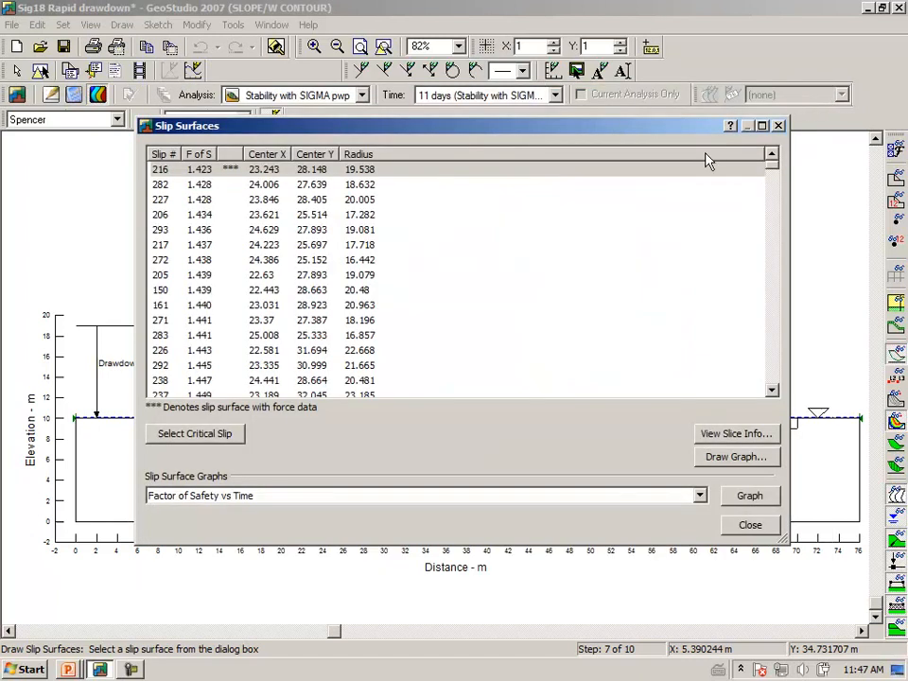
# Close the slip surfaces list and return to the project overview to compare the SEEP drawdown and instantaneous drawdown analysis branches.
pyautogui.click(747, 525)
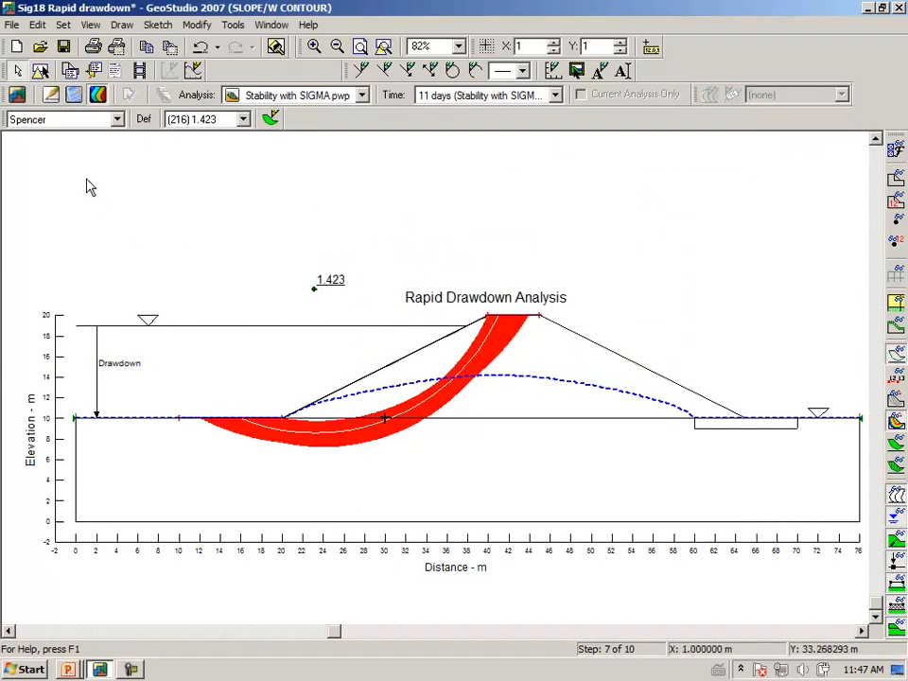
pyautogui.click(19, 96)
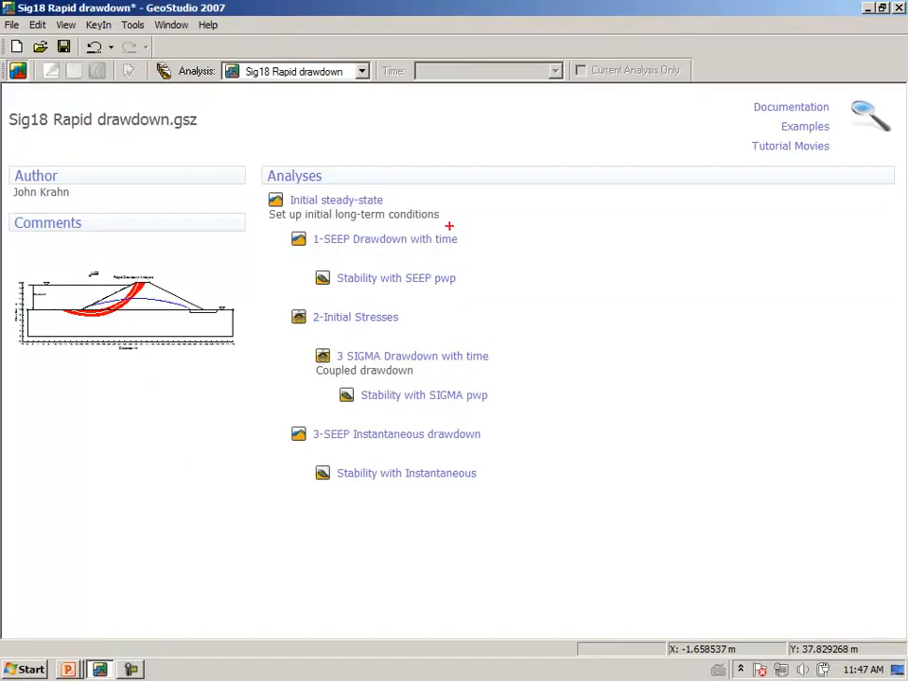
pyautogui.moveTo(447, 227)
pyautogui.mouseDown()
pyautogui.moveTo(478, 248)
pyautogui.moveTo(482, 294)
pyautogui.mouseUp()
pyautogui.moveTo(460, 415)
pyautogui.mouseDown()
pyautogui.moveTo(497, 416)
pyautogui.moveTo(503, 486)
pyautogui.moveTo(470, 495)
pyautogui.mouseUp()
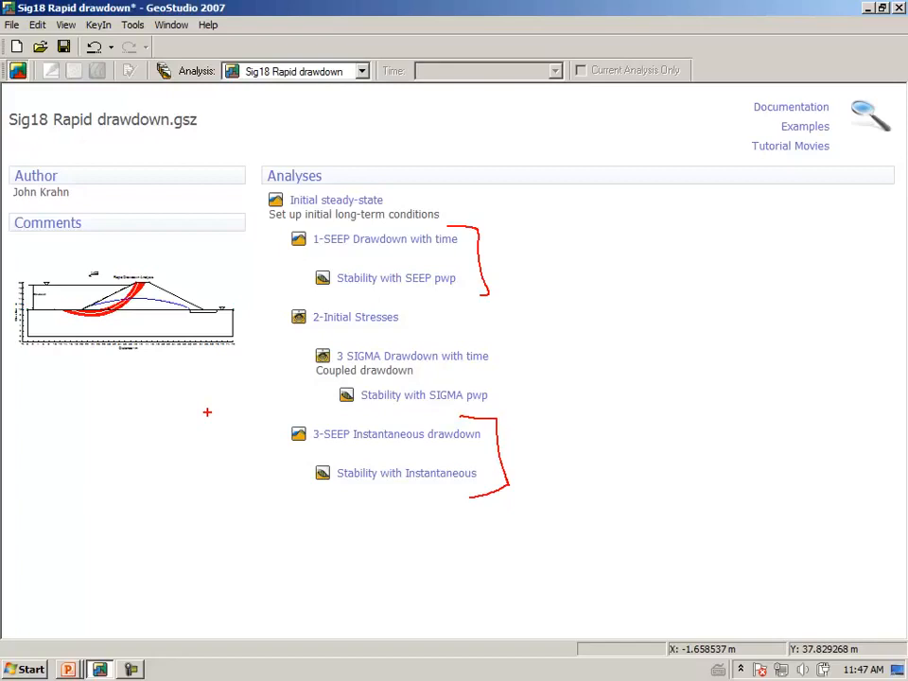
pyautogui.press('Escape')
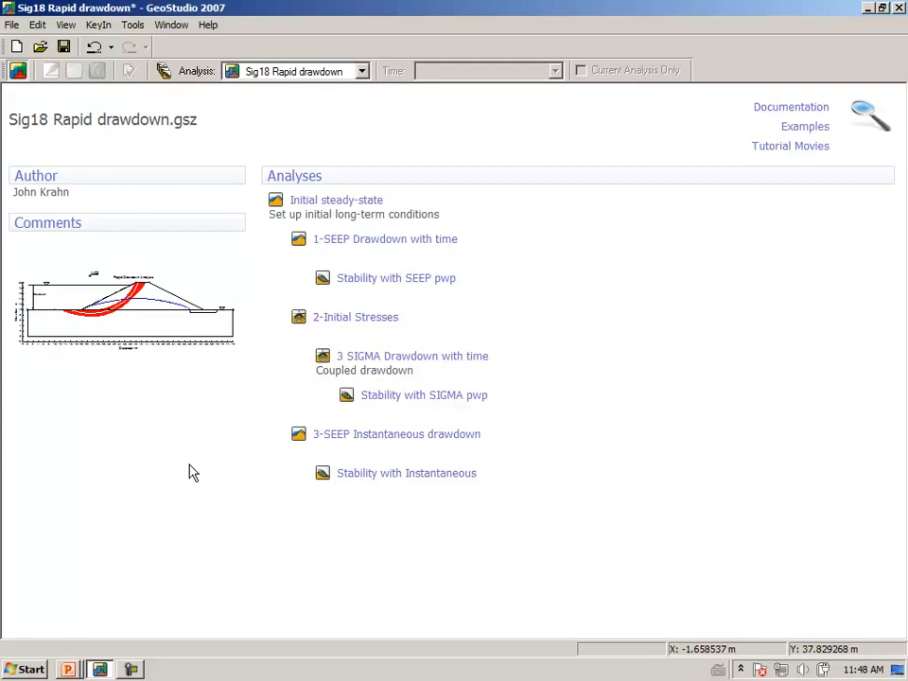
# Switch to the PowerPoint slide show and advance to the "Pore pressure at point +" slide.
pyautogui.hotkey('alt', 'Tab')
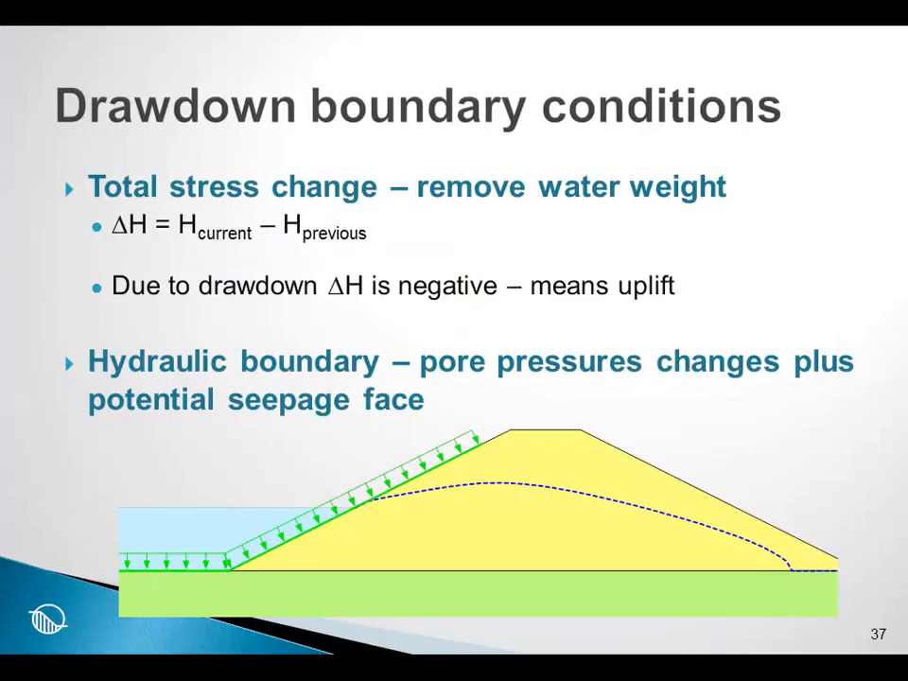
pyautogui.press('Right')
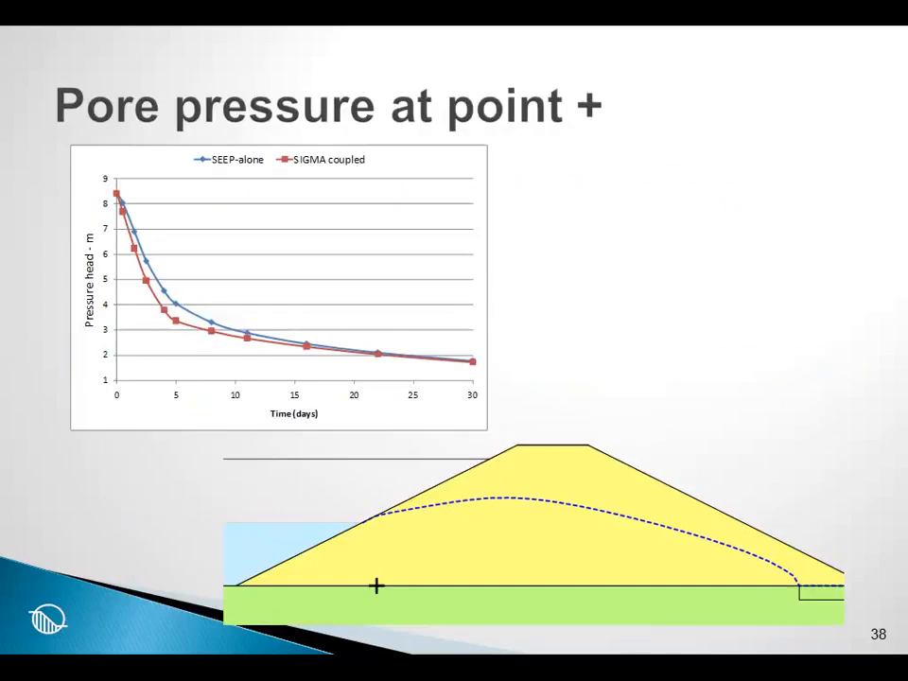